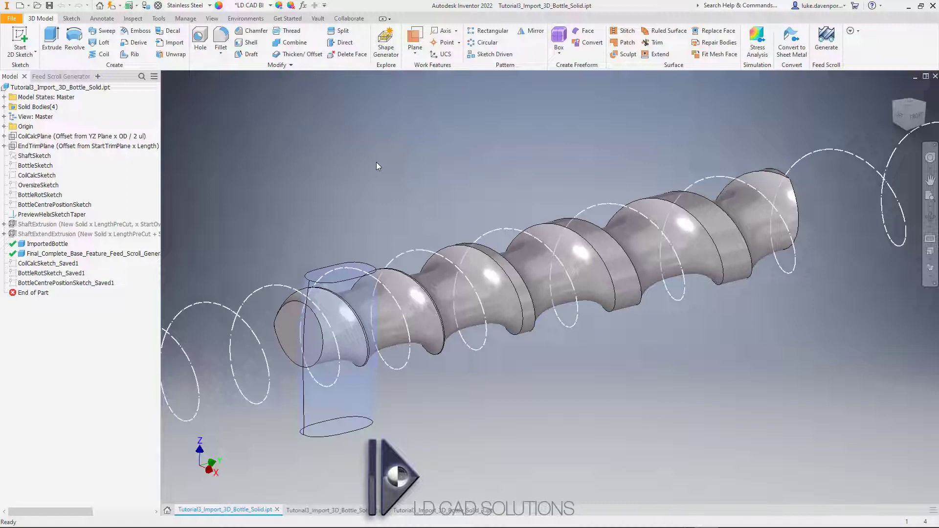
Examine the finished feed scrolls and their bottle bodies in the three open Tutorial3_Import_3D_Bottle_Solid example parts from several angles
{"action": "middle_click_drag", "start_coordinate": [377, 163], "coordinate": [369, 166]}
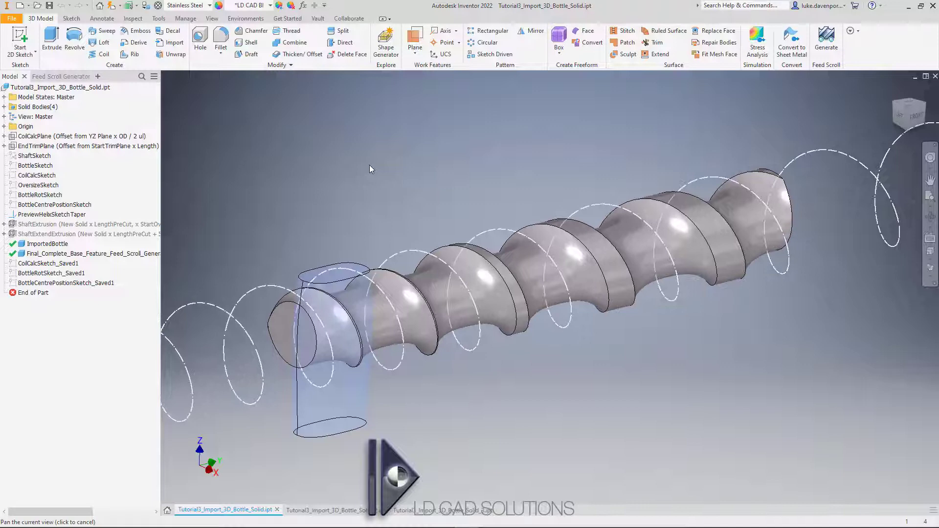
{"action": "scroll", "coordinate": [369, 166], "scroll_direction": "down", "scroll_amount": 5}
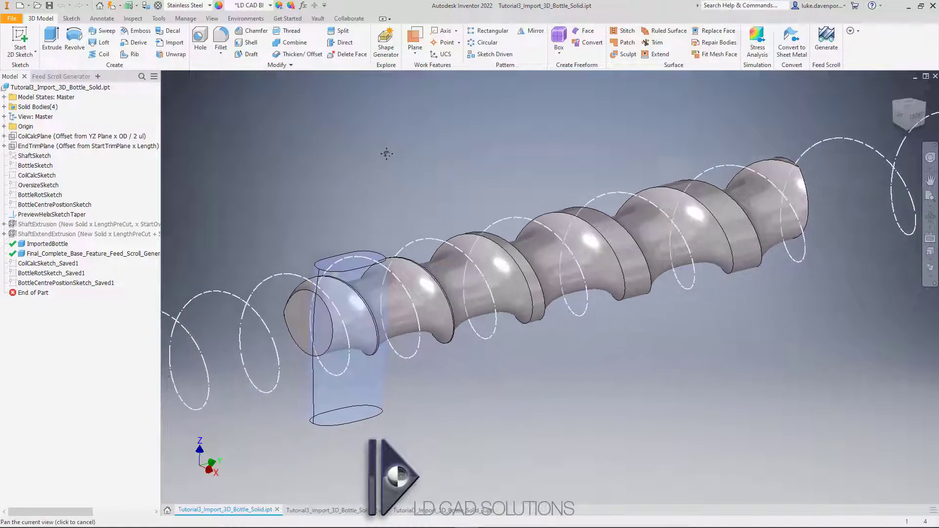
{"action": "middle_click_drag", "start_coordinate": [374, 231], "coordinate": [369, 286], "text": "shift"}
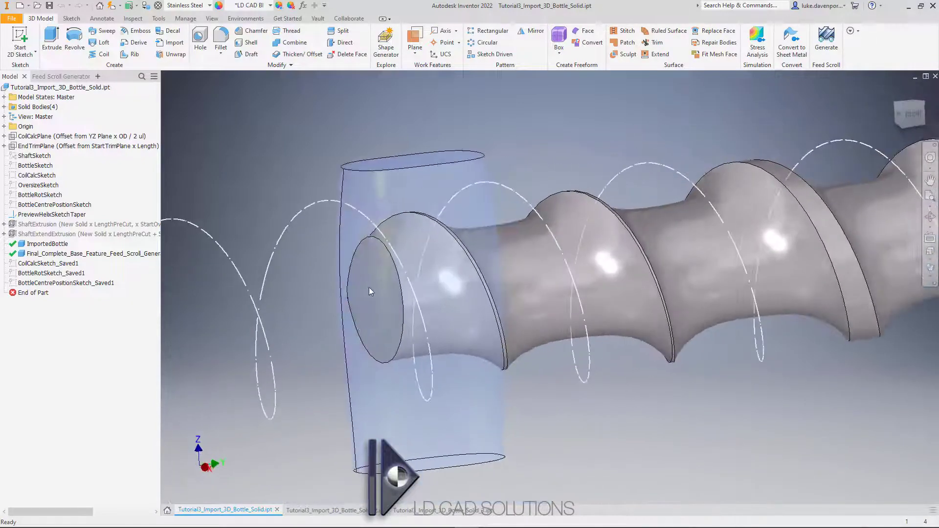
{"action": "middle_click_drag", "start_coordinate": [367, 177], "coordinate": [316, 425], "text": "shift"}
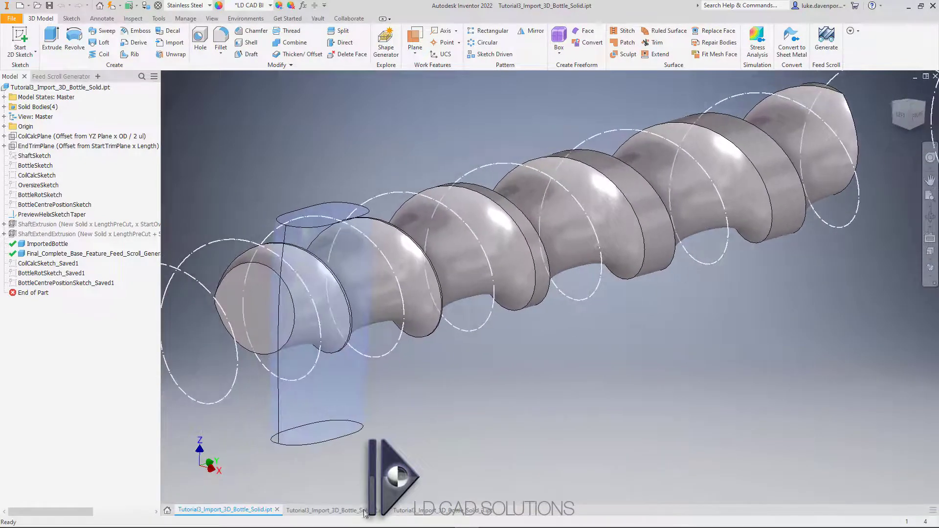
{"action": "left_click", "coordinate": [323, 510]}
{"action": "middle_click_drag", "start_coordinate": [445, 388], "coordinate": [288, 229], "text": "shift"}
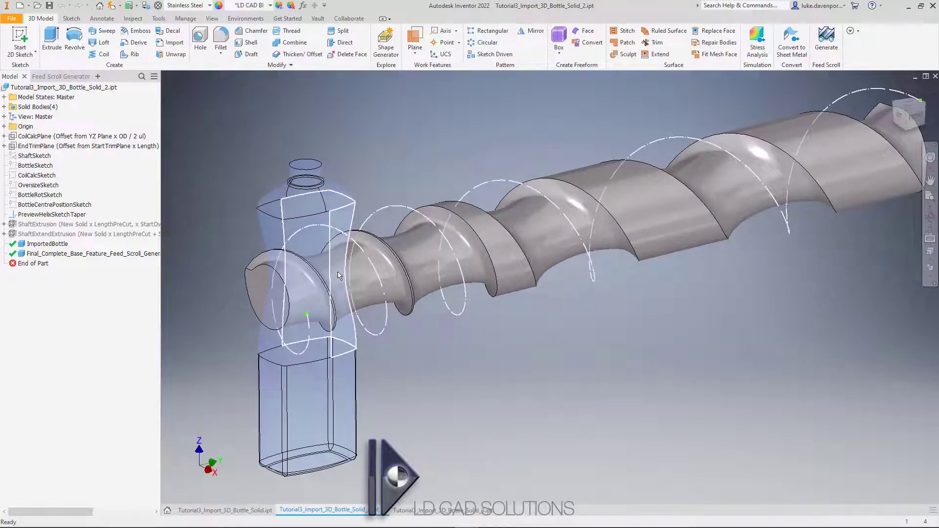
{"action": "key", "text": "ctrl+Tab"}
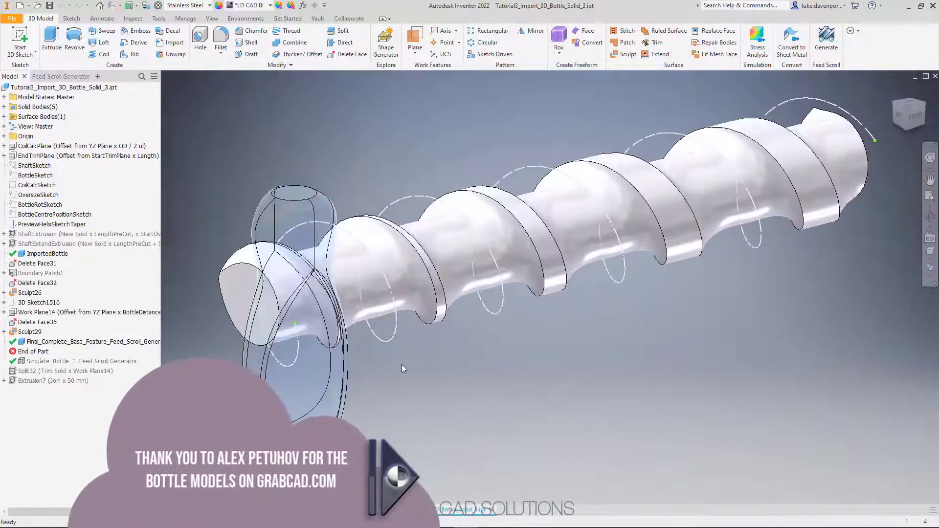
{"action": "middle_click_drag", "start_coordinate": [401, 365], "coordinate": [834, 375], "text": "shift"}
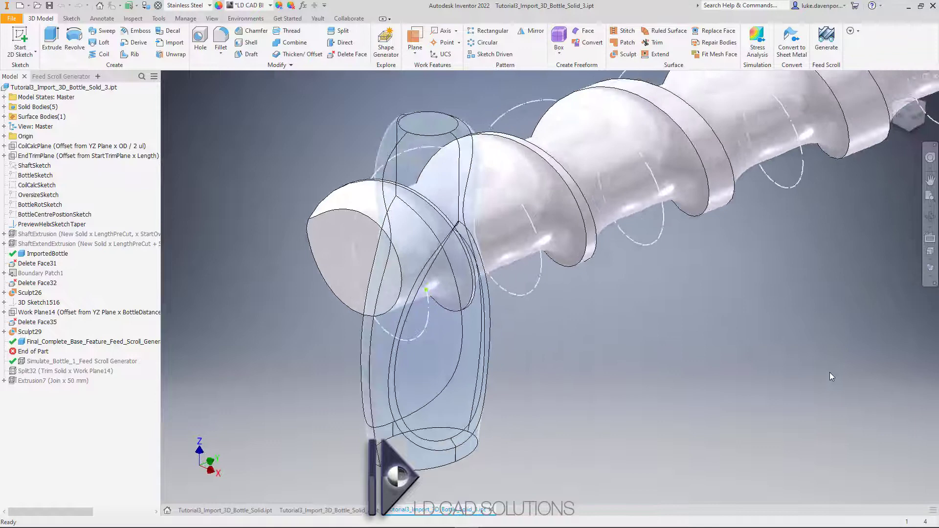
{"action": "middle_click_drag", "start_coordinate": [672, 369], "coordinate": [656, 371], "text": "shift"}
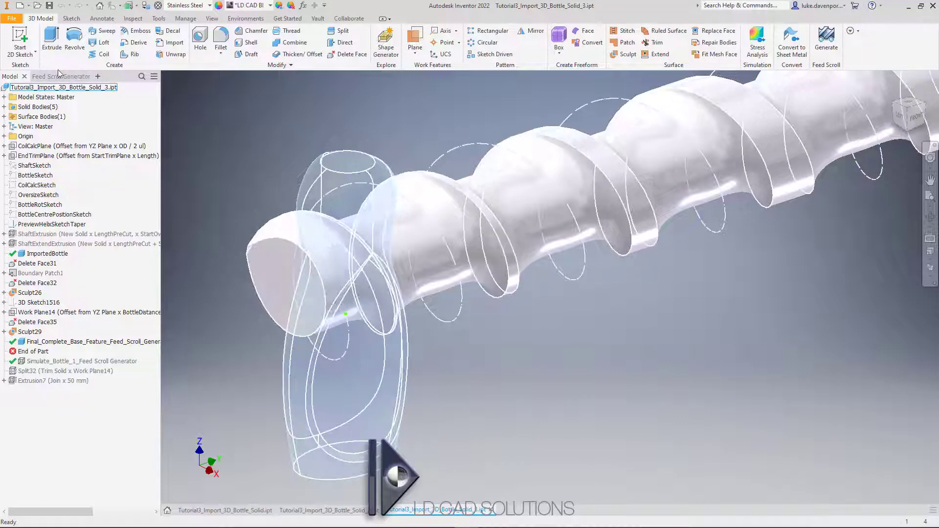
Create a new part from the Standard.ipt template and generate a default feed scroll in it
{"action": "left_click", "coordinate": [12, 20]}
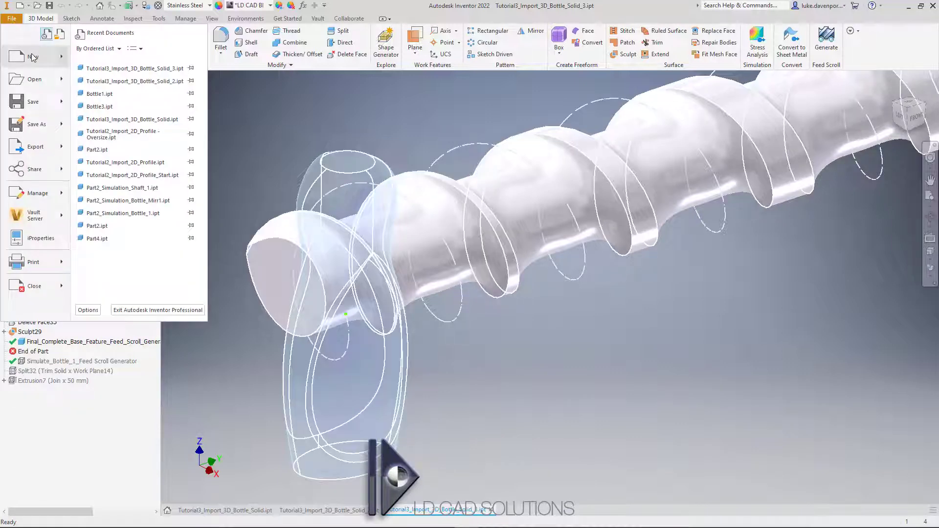
{"action": "left_click", "coordinate": [22, 57]}
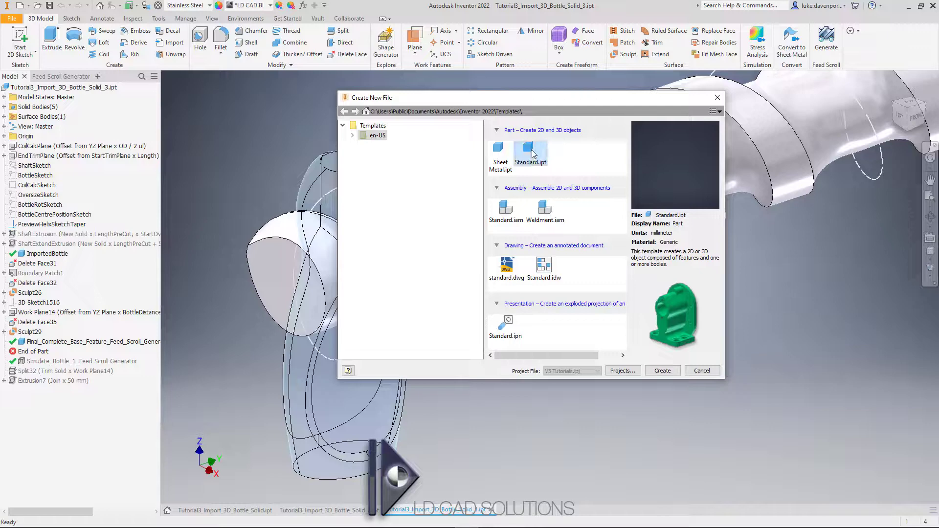
{"action": "double_click", "coordinate": [532, 151]}
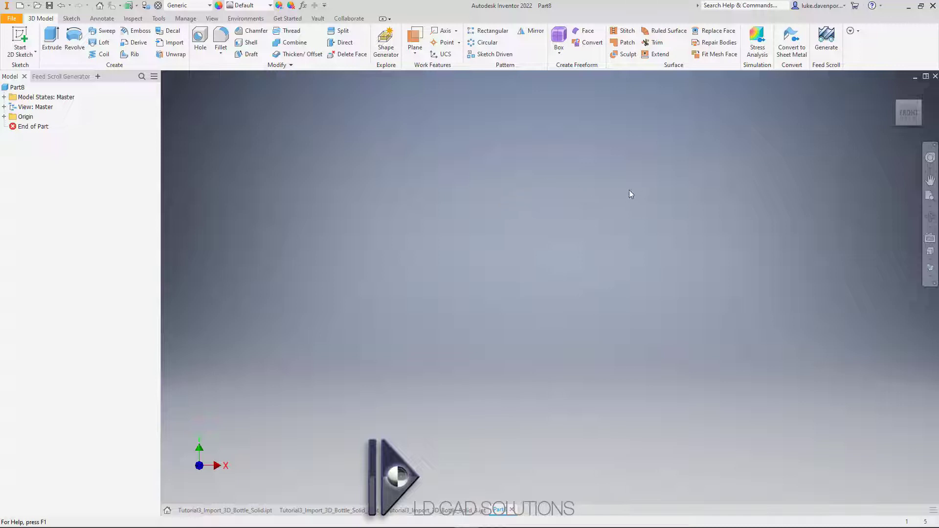
{"action": "left_click", "coordinate": [830, 48]}
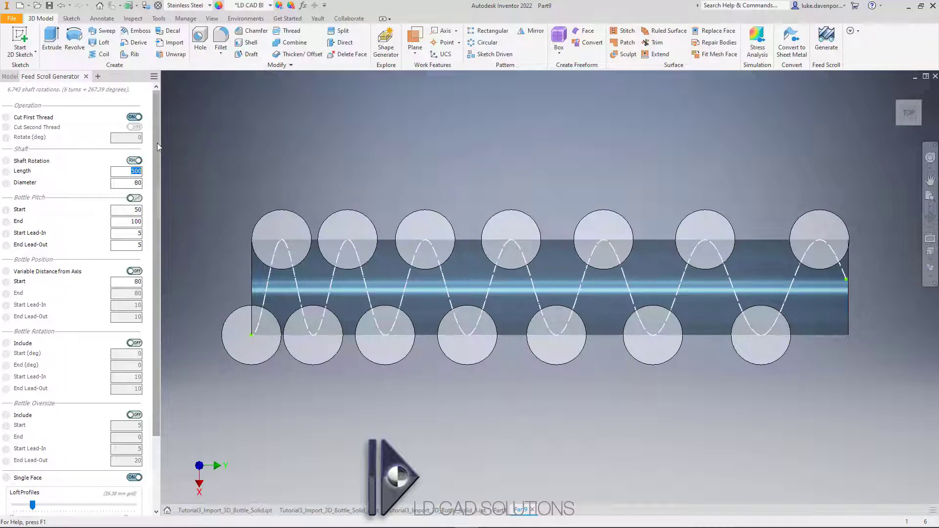
{"action": "left_click_drag", "start_coordinate": [160, 146], "coordinate": [169, 146]}
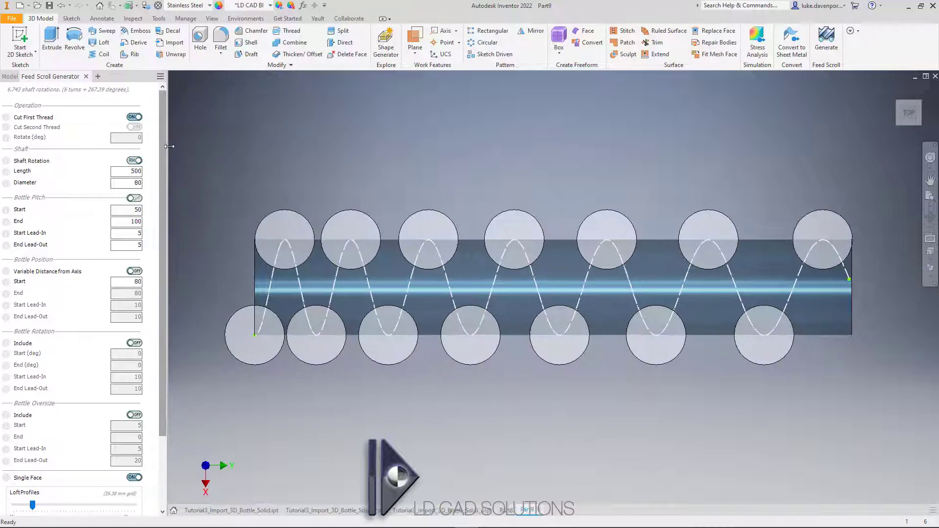
Import Bottle1.ipt as an Inventor IPT bottle solid from the CAD folder of TUTORIAL 3 - IMPORT 3D BOTTLE SOLID
{"action": "scroll", "coordinate": [166, 190], "scroll_direction": "down", "scroll_amount": 3}
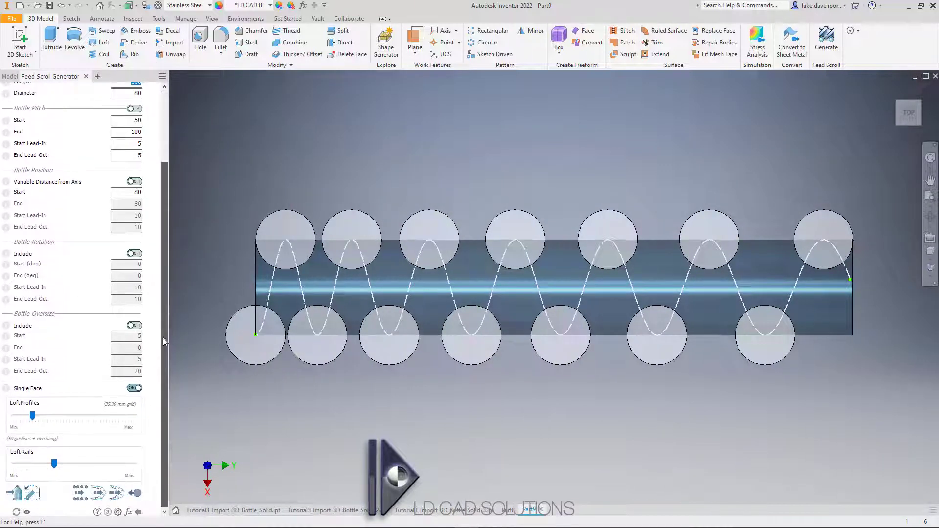
{"action": "left_click", "coordinate": [14, 493]}
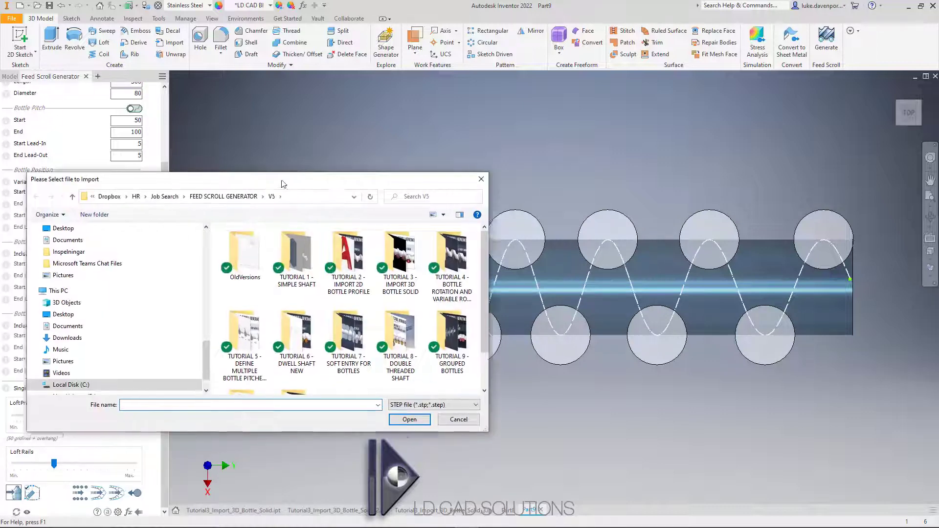
{"action": "left_click_drag", "start_coordinate": [281, 184], "coordinate": [526, 135]}
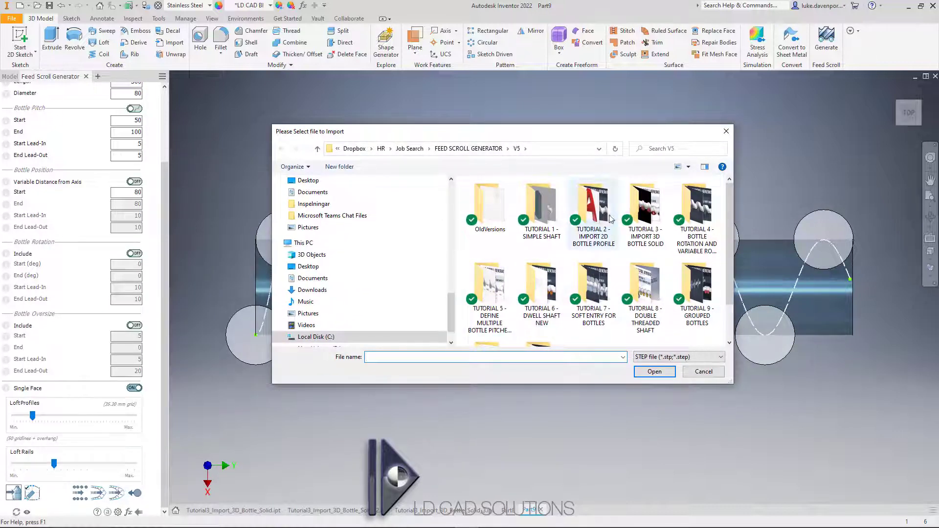
{"action": "double_click", "coordinate": [643, 215]}
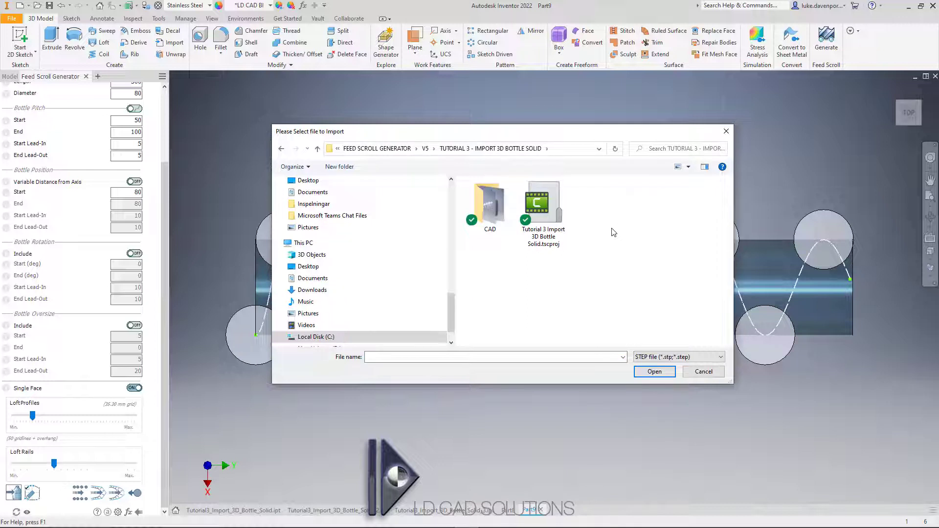
{"action": "double_click", "coordinate": [491, 208]}
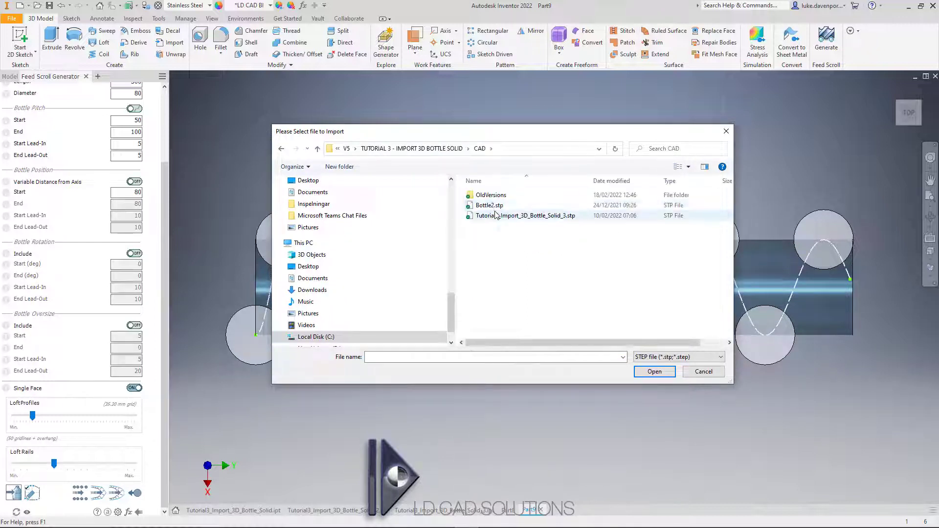
{"action": "left_click", "coordinate": [671, 358]}
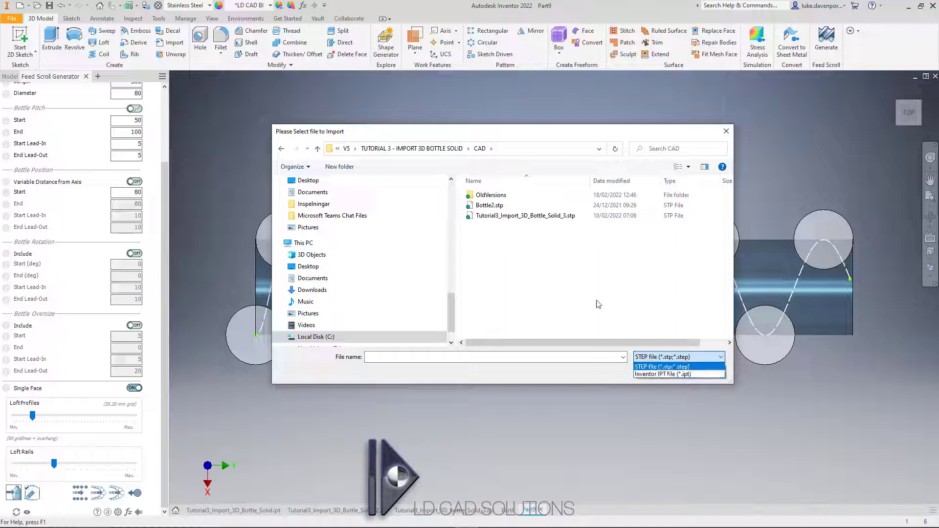
{"action": "left_click", "coordinate": [661, 374]}
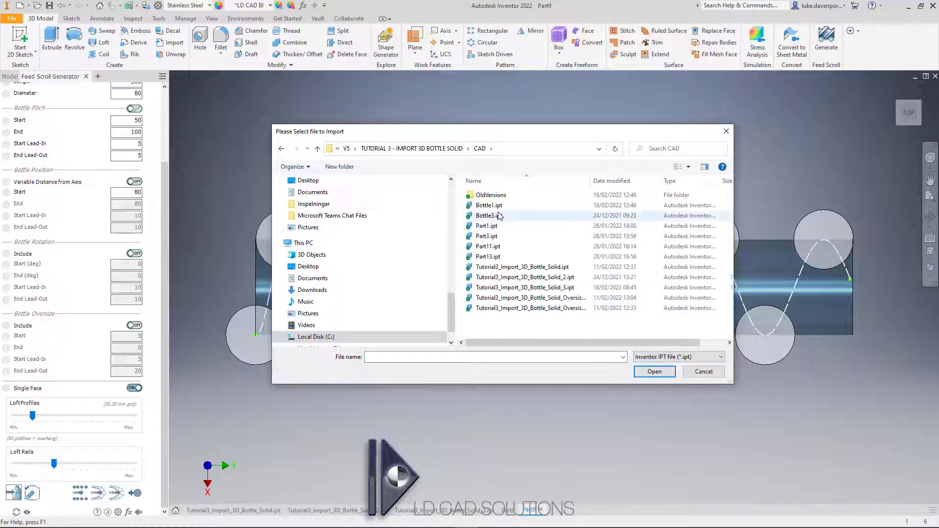
{"action": "left_click", "coordinate": [489, 206]}
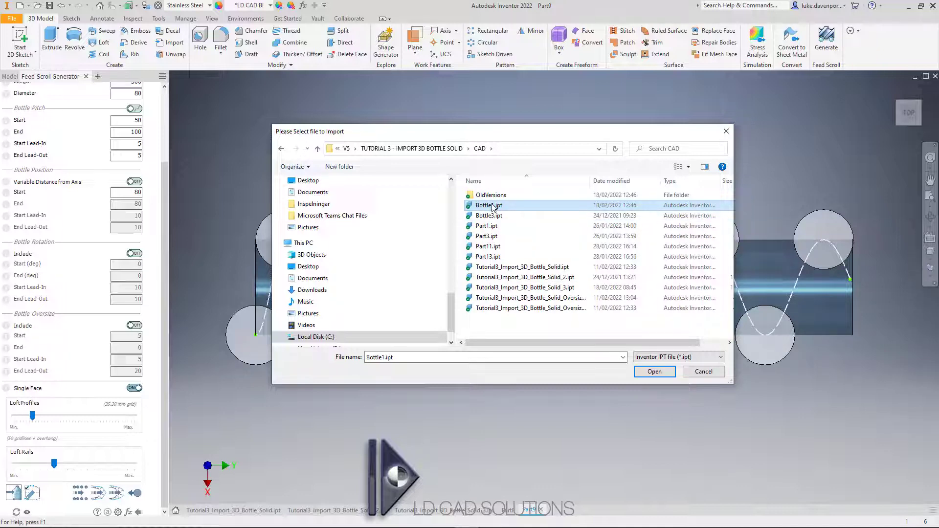
{"action": "double_click", "coordinate": [492, 206]}
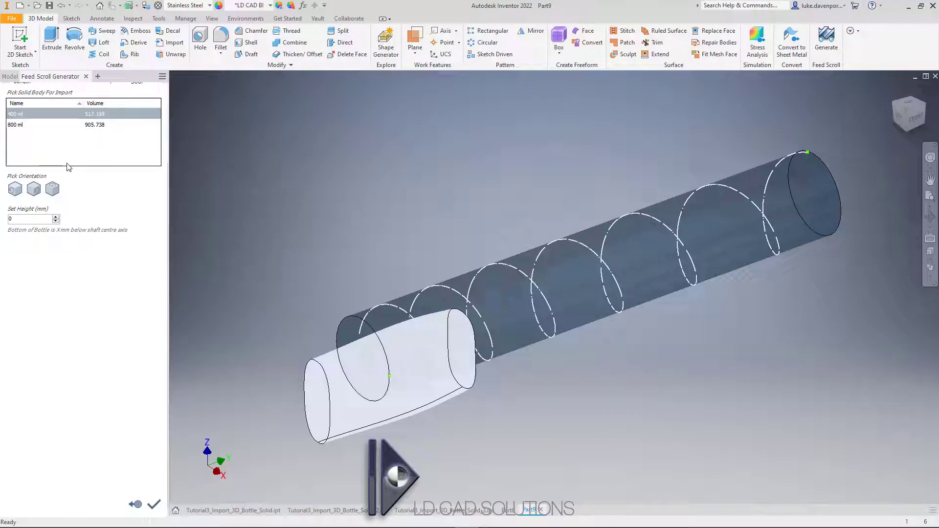
Choose the 400 ml solid body for import and cycle through its orientations until the bottle stands upright beside the shaft
{"action": "left_click", "coordinate": [31, 125]}
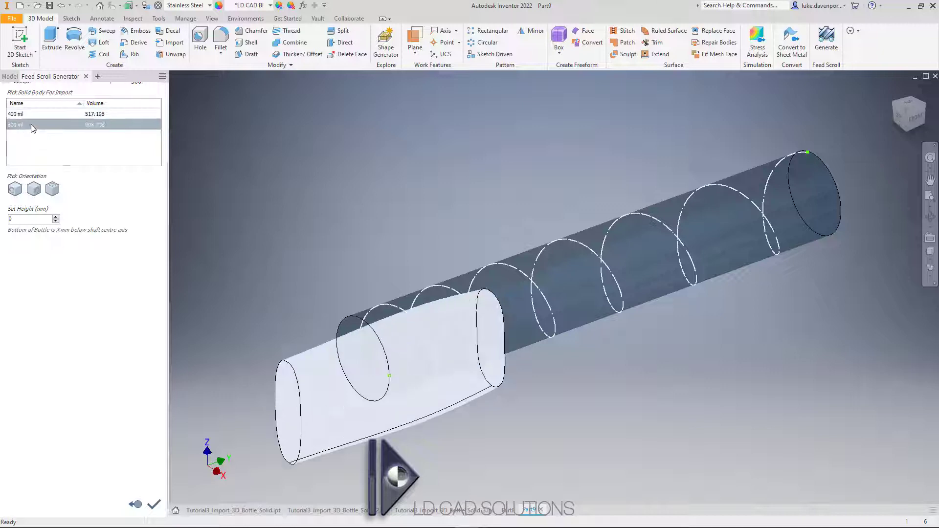
{"action": "left_click", "coordinate": [30, 113]}
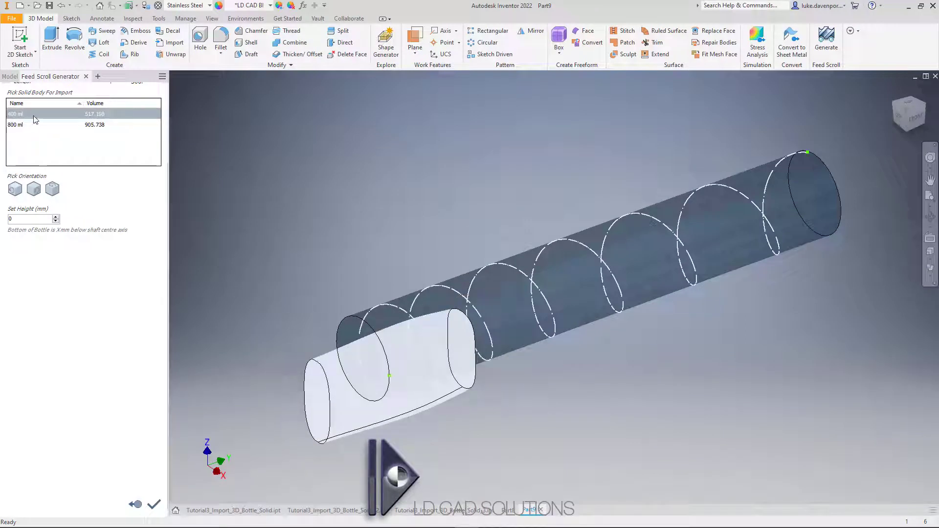
{"action": "left_click", "coordinate": [15, 191]}
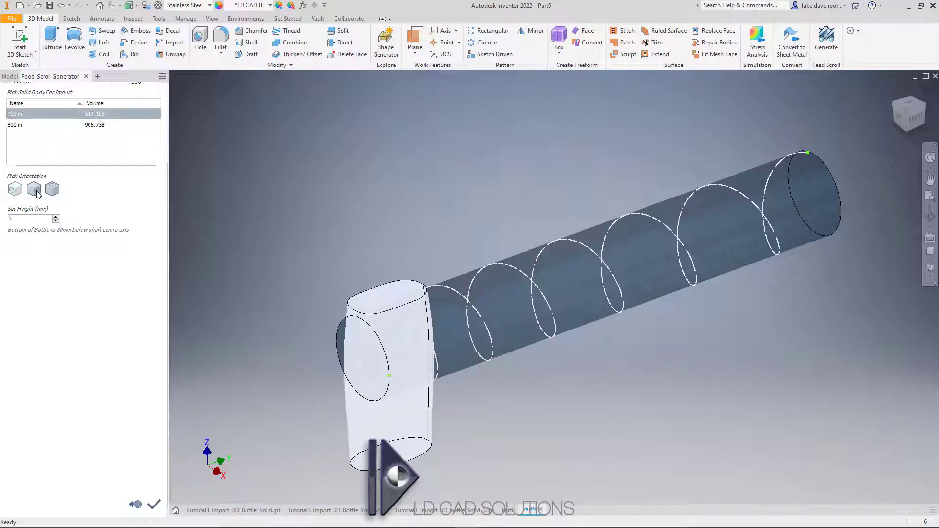
{"action": "left_click", "coordinate": [34, 191]}
{"action": "left_click", "coordinate": [52, 192]}
{"action": "left_click", "coordinate": [53, 191]}
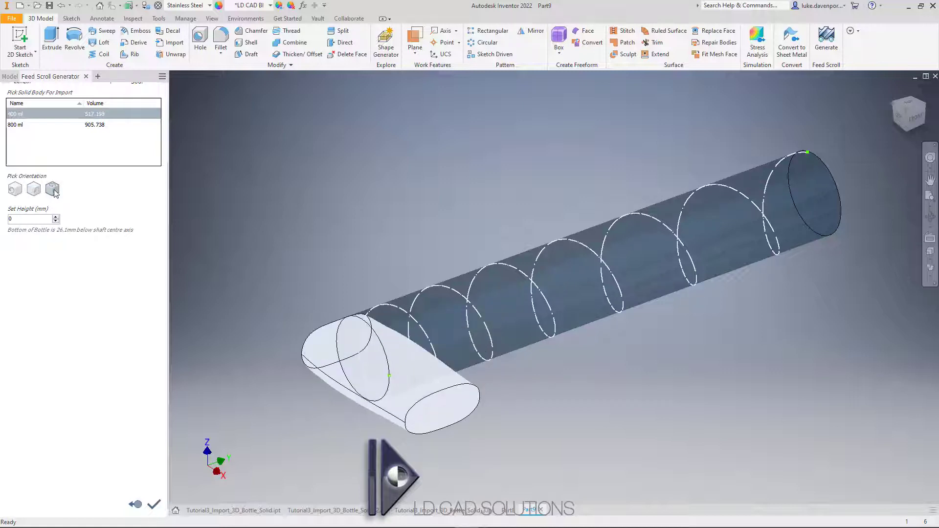
{"action": "left_click", "coordinate": [53, 191]}
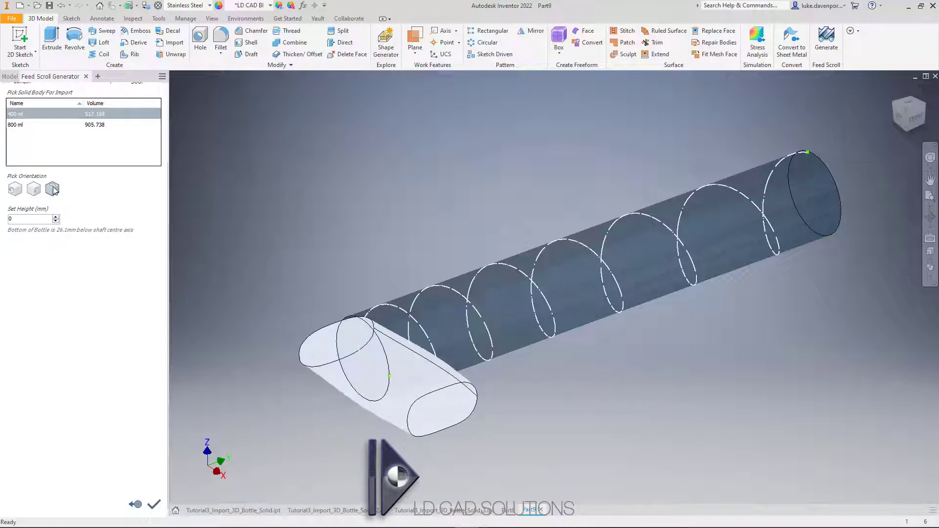
{"action": "left_click", "coordinate": [33, 190]}
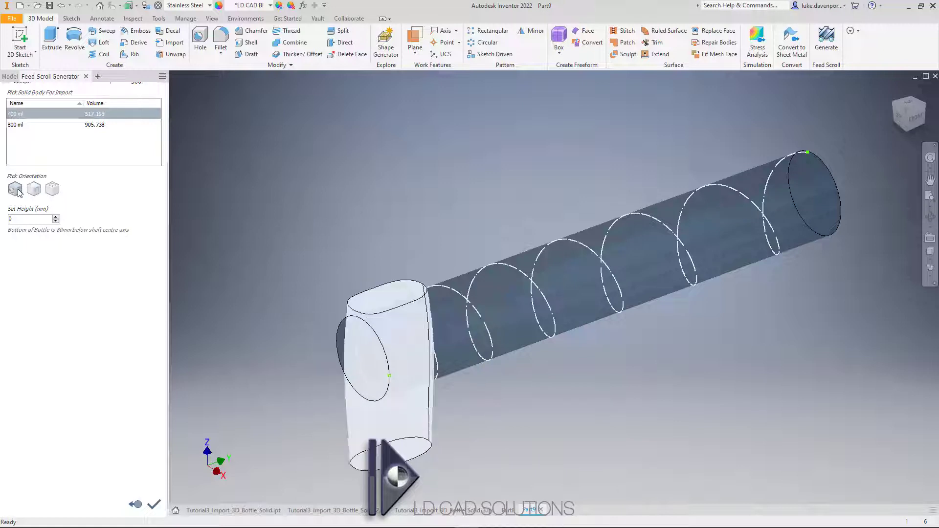
{"action": "left_click", "coordinate": [14, 190]}
{"action": "left_click", "coordinate": [14, 190]}
{"action": "left_click", "coordinate": [14, 190]}
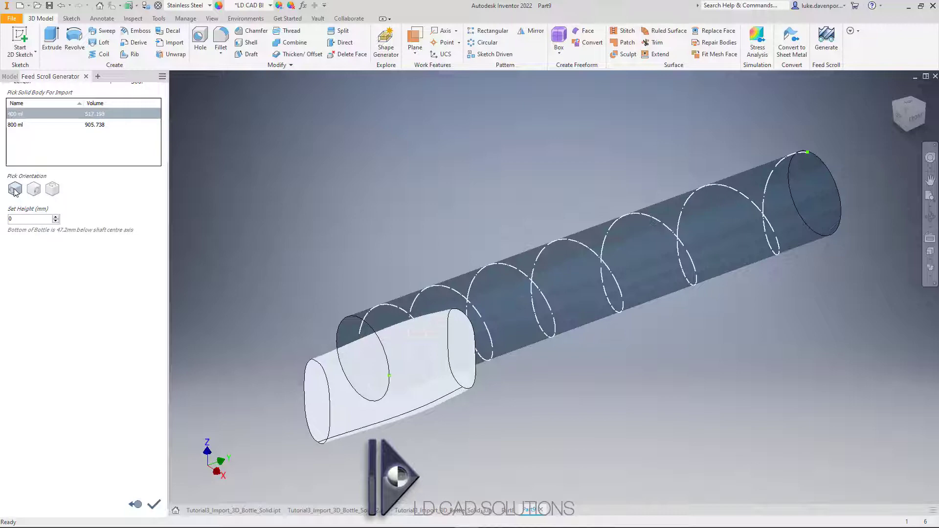
{"action": "left_click", "coordinate": [15, 190]}
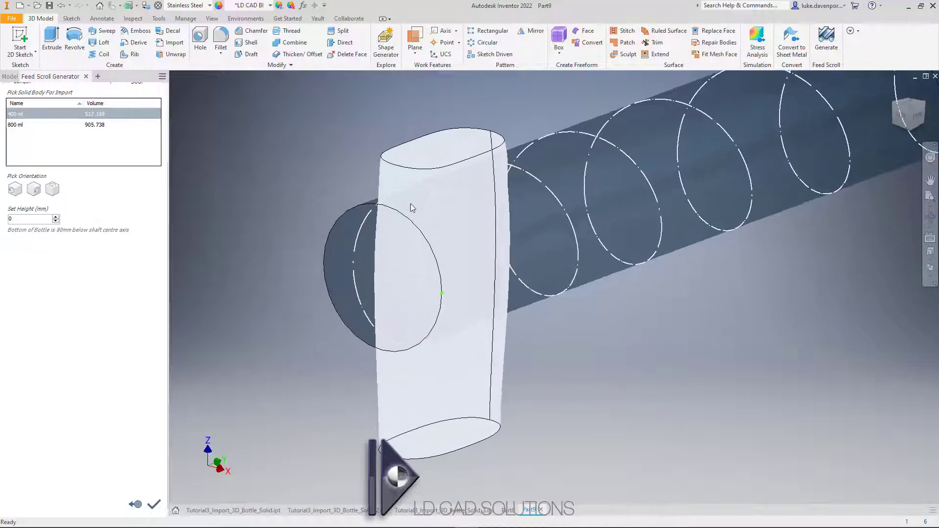
{"action": "left_click", "coordinate": [442, 299]}
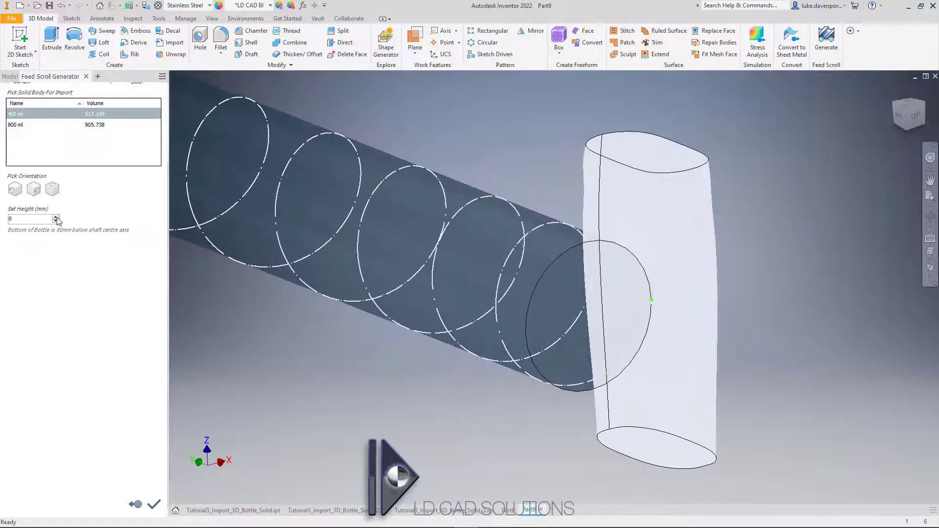
Try raising the bottle along the shaft's end, then lower its height to -30 mm
{"action": "left_click", "coordinate": [56, 217]}
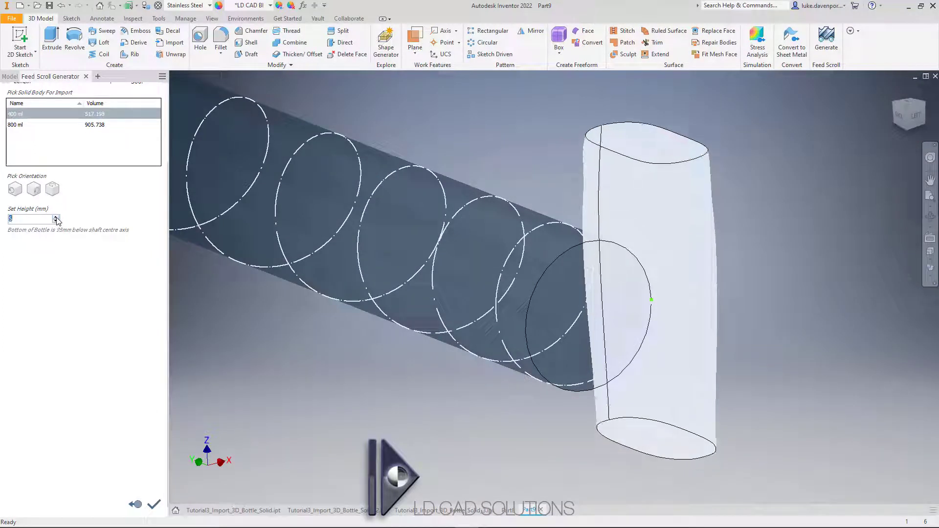
{"action": "left_click", "coordinate": [55, 217]}
{"action": "left_click", "coordinate": [56, 217]}
{"action": "left_click", "coordinate": [56, 217]}
{"action": "left_click", "coordinate": [56, 221]}
{"action": "left_click", "coordinate": [56, 221]}
{"action": "left_click", "coordinate": [56, 221]}
{"action": "left_click", "coordinate": [56, 221]}
{"action": "left_click", "coordinate": [56, 221]}
{"action": "left_click", "coordinate": [56, 221]}
{"action": "left_click", "coordinate": [56, 221]}
{"action": "left_click", "coordinate": [56, 221]}
{"action": "left_click", "coordinate": [56, 221]}
{"action": "left_click", "coordinate": [55, 221]}
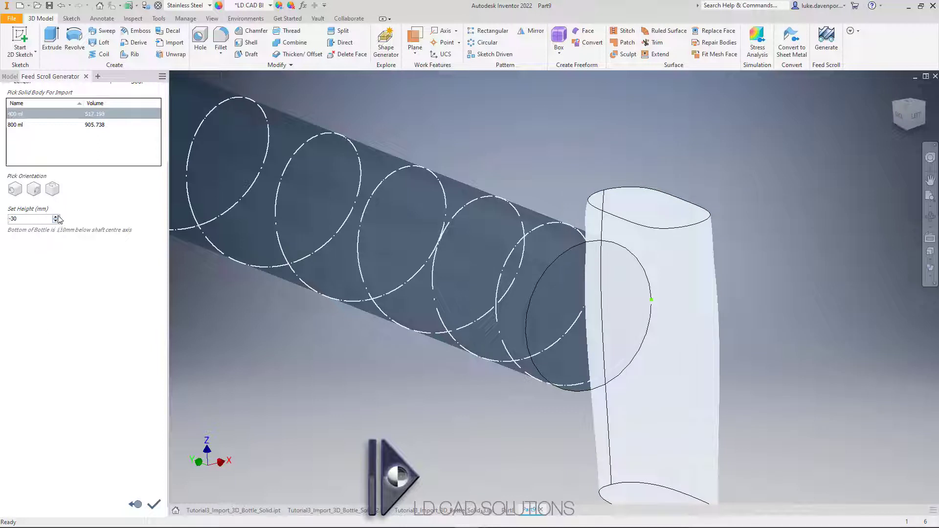
Set the imported bottle's height to 12 mm
{"action": "left_click", "coordinate": [56, 217]}
{"action": "left_click", "coordinate": [56, 217]}
{"action": "left_click", "coordinate": [56, 217]}
{"action": "left_click", "coordinate": [55, 218]}
{"action": "left_click", "coordinate": [56, 217]}
{"action": "left_click", "coordinate": [56, 218]}
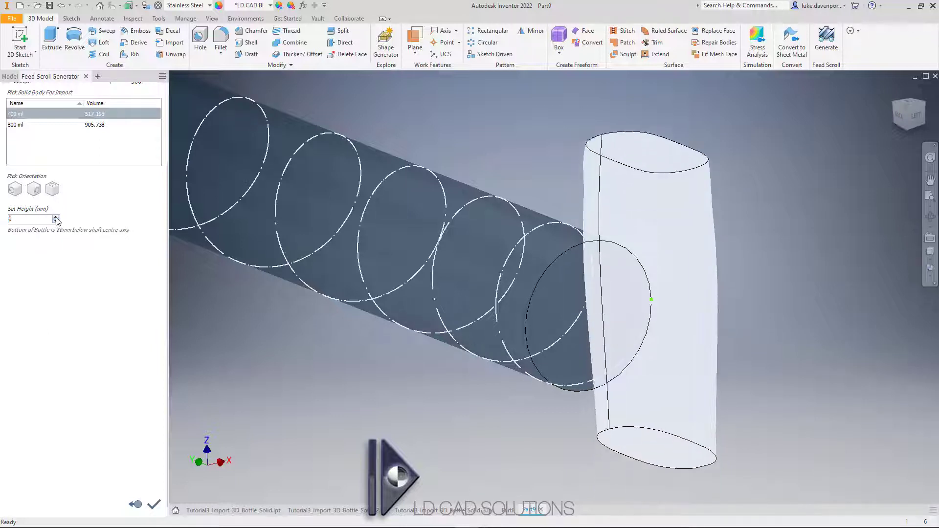
{"action": "type", "text": "12"}
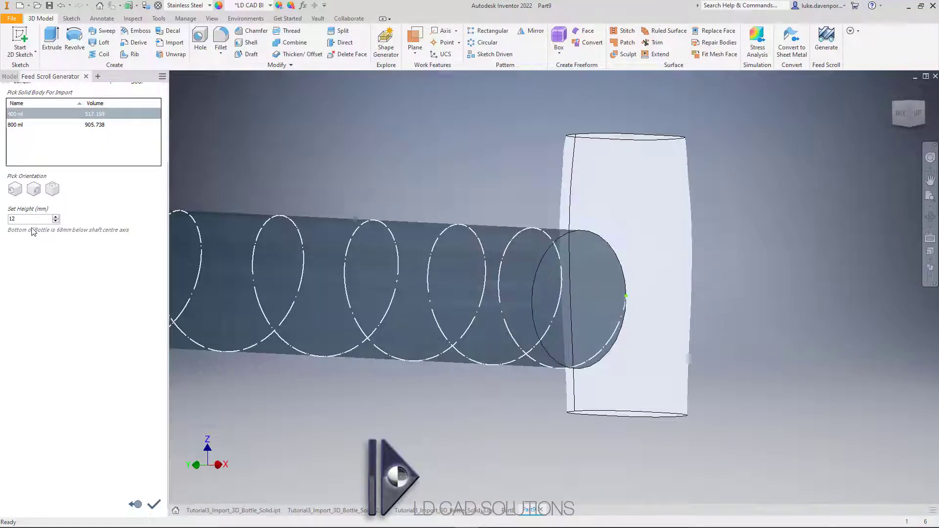
Set the imported bottle's height to 0 mm and accept the bottle import
{"action": "left_click", "coordinate": [55, 221]}
{"action": "left_click", "coordinate": [56, 217]}
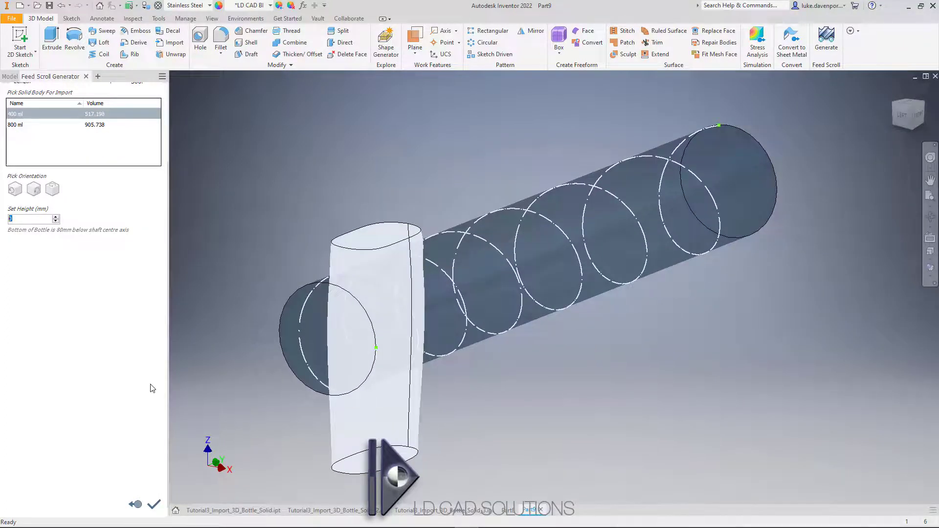
{"action": "left_click", "coordinate": [156, 505]}
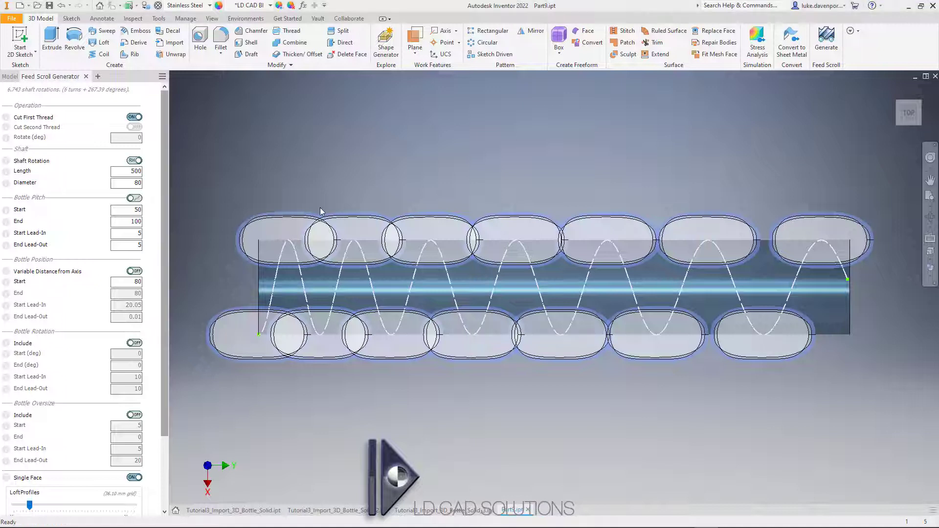
{"action": "left_click", "coordinate": [164, 186]}
{"action": "left_click_drag", "start_coordinate": [163, 187], "coordinate": [166, 277]}
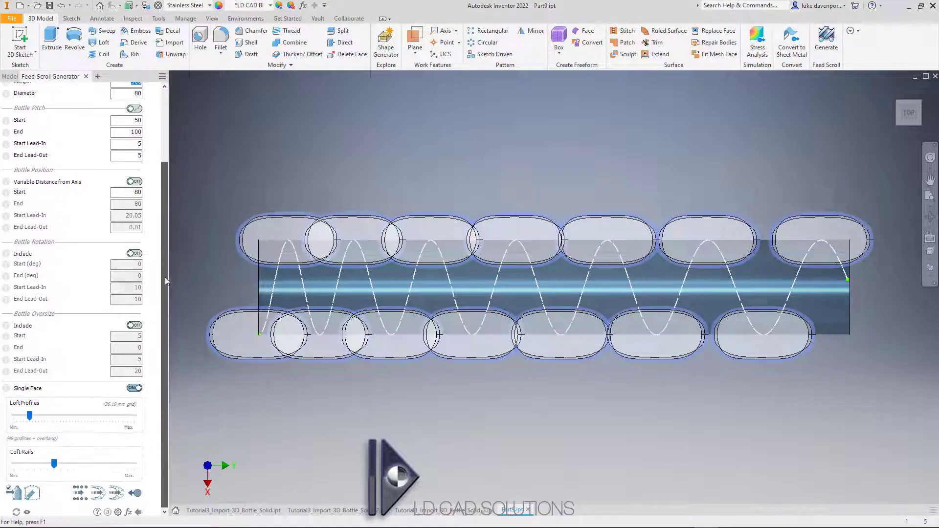
{"action": "left_click", "coordinate": [33, 498]}
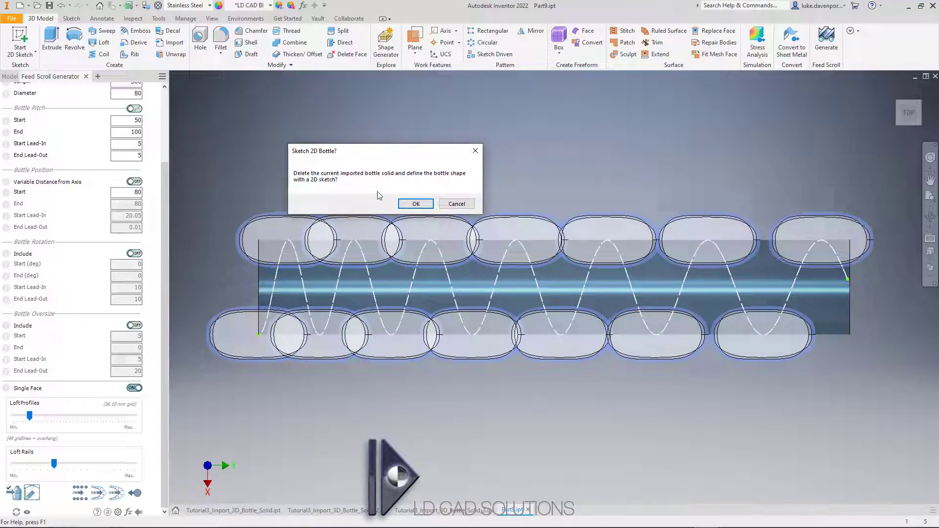
{"action": "left_click", "coordinate": [455, 205]}
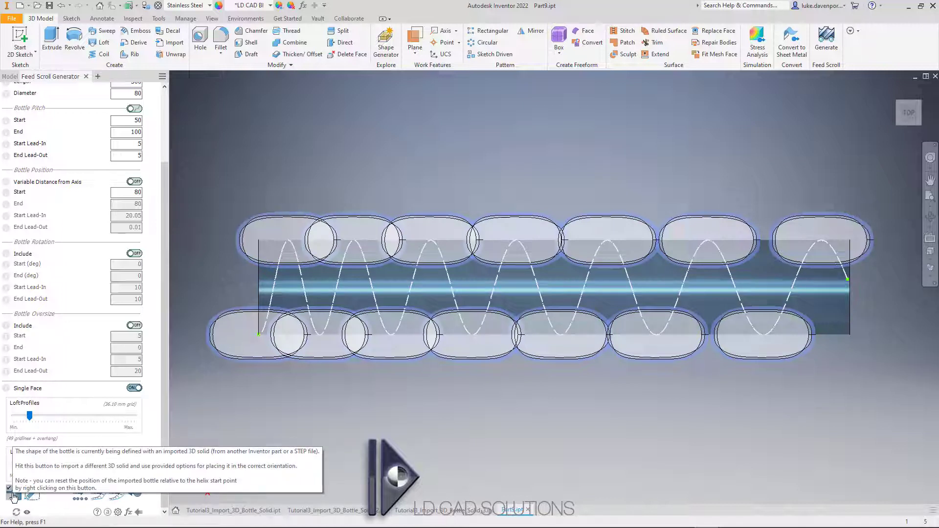
Try importing Bottle2.stp as a replacement STEP bottle solid, previewing each of its solid bodies, and cancel the import
{"action": "left_click", "coordinate": [13, 497]}
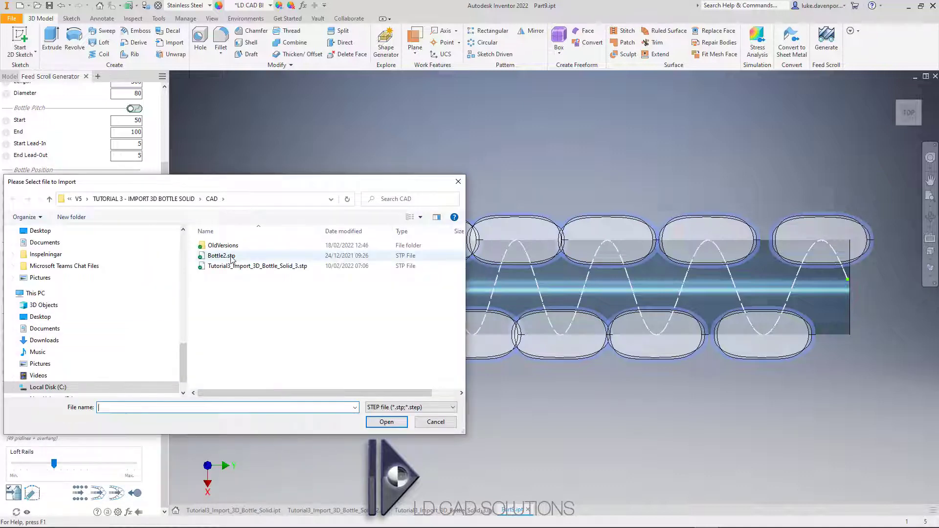
{"action": "double_click", "coordinate": [231, 258]}
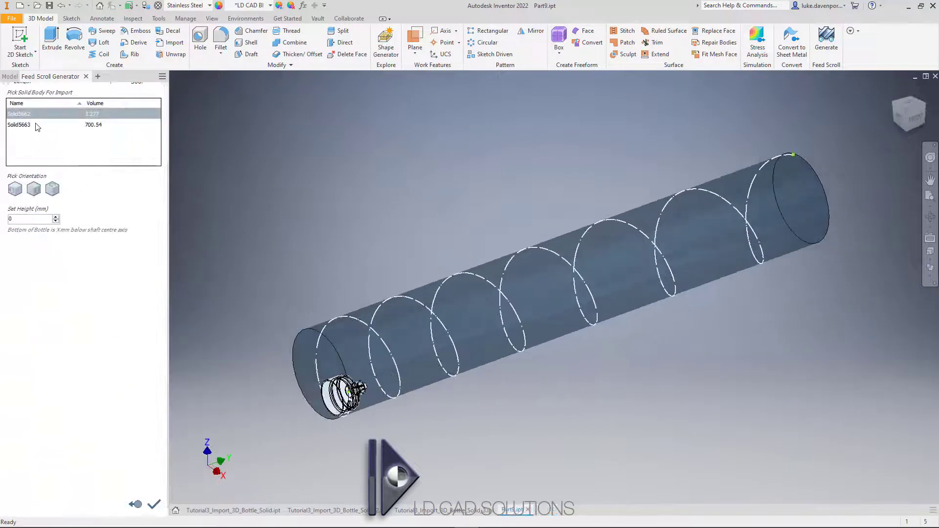
{"action": "left_click", "coordinate": [34, 123]}
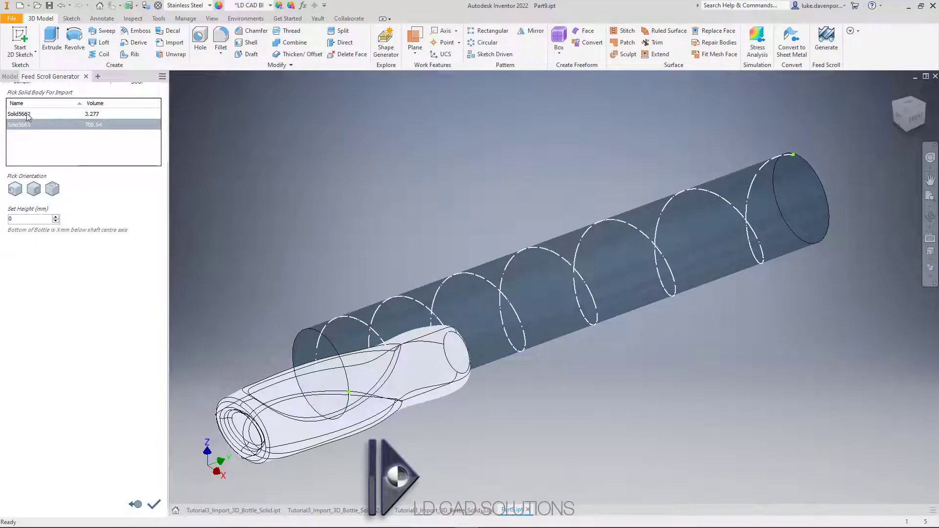
{"action": "left_click", "coordinate": [28, 116]}
{"action": "left_click", "coordinate": [29, 125]}
{"action": "left_click", "coordinate": [135, 504]}
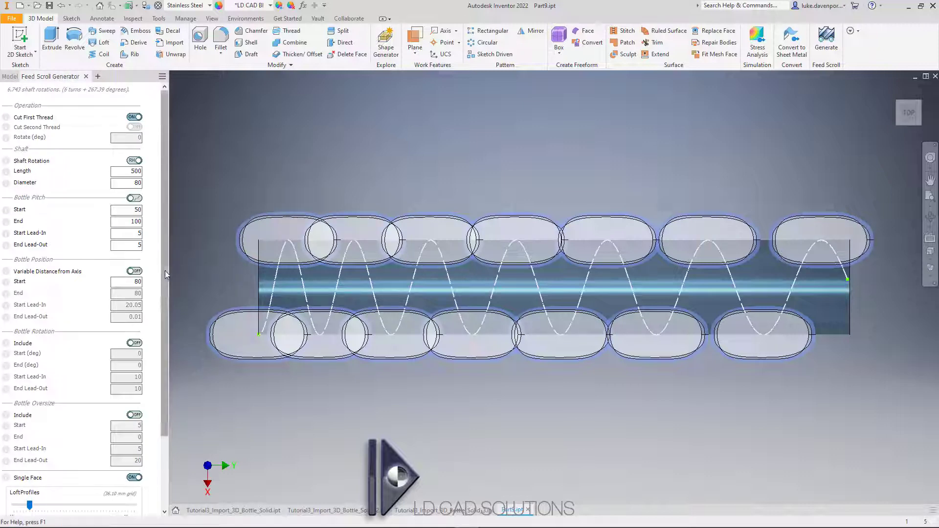
Set the bottle pitch's start value to 88
{"action": "left_click_drag", "start_coordinate": [165, 271], "coordinate": [178, 415]}
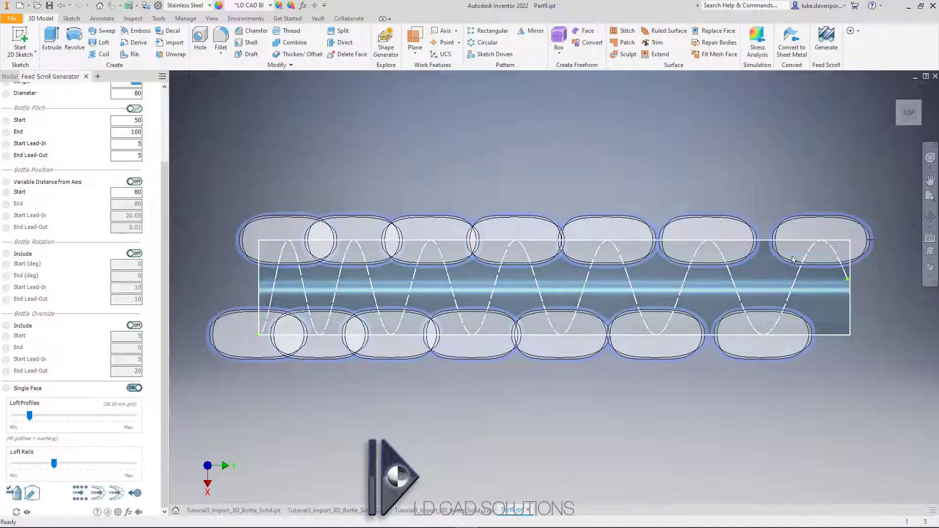
{"action": "scroll", "coordinate": [166, 268], "scroll_direction": "up", "scroll_amount": 4}
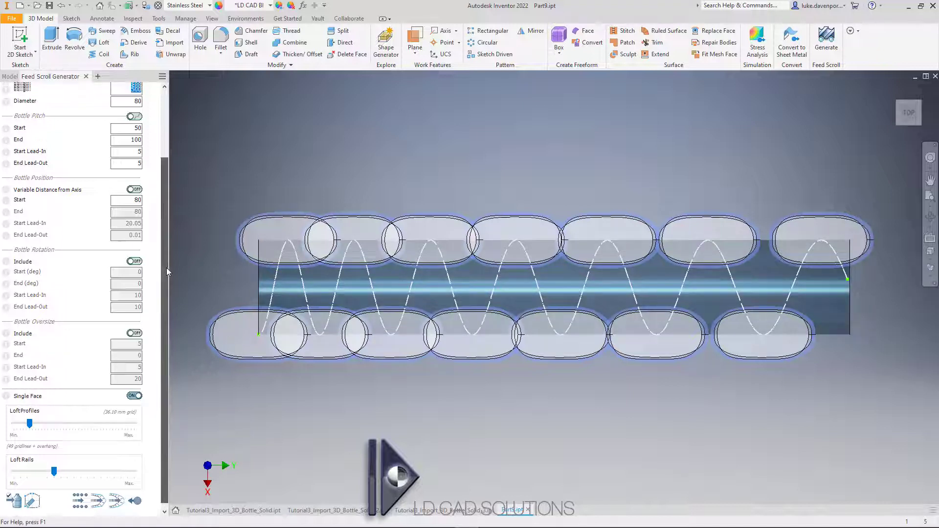
{"action": "left_click", "coordinate": [126, 211]}
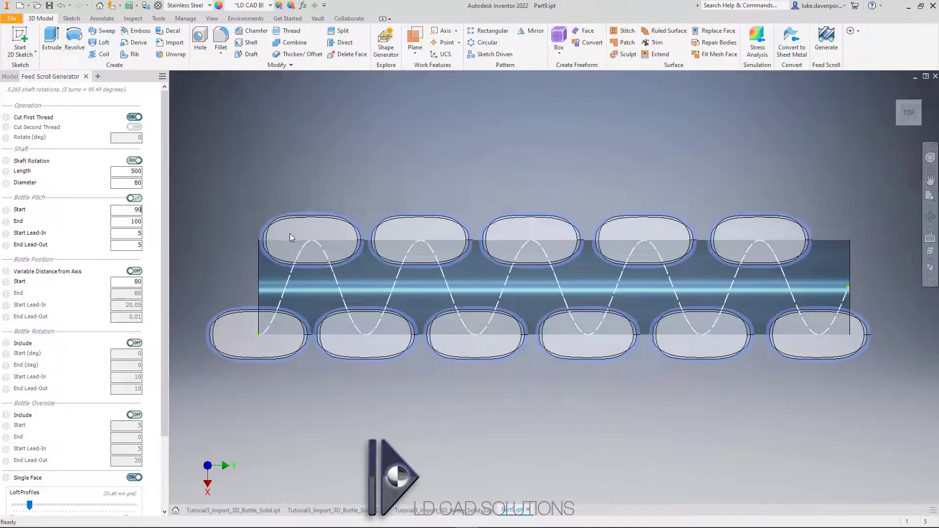
{"action": "double_click", "coordinate": [136, 210]}
{"action": "type", "text": "88"}
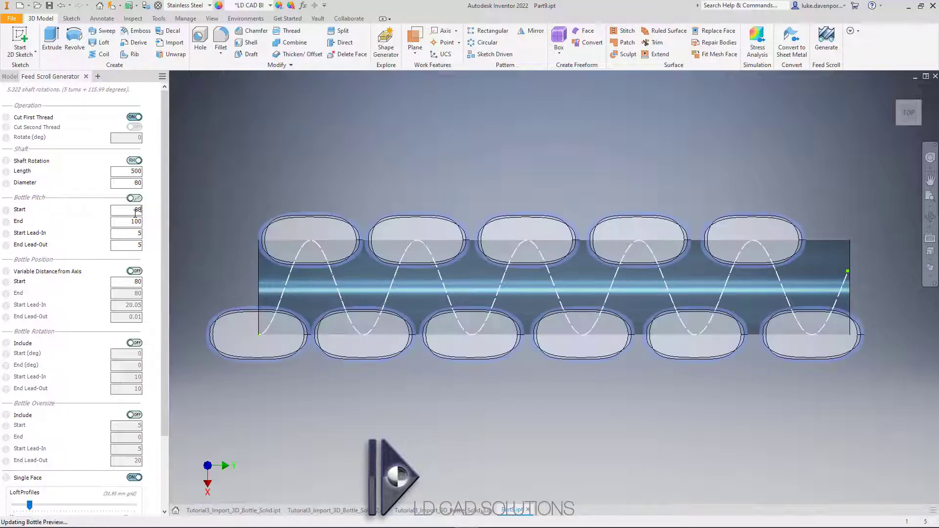
Set the bottle pitch's end to 140, its start lead-in to 88 and its end lead-out to 140
{"action": "double_click", "coordinate": [131, 221]}
{"action": "type", "text": "120"}
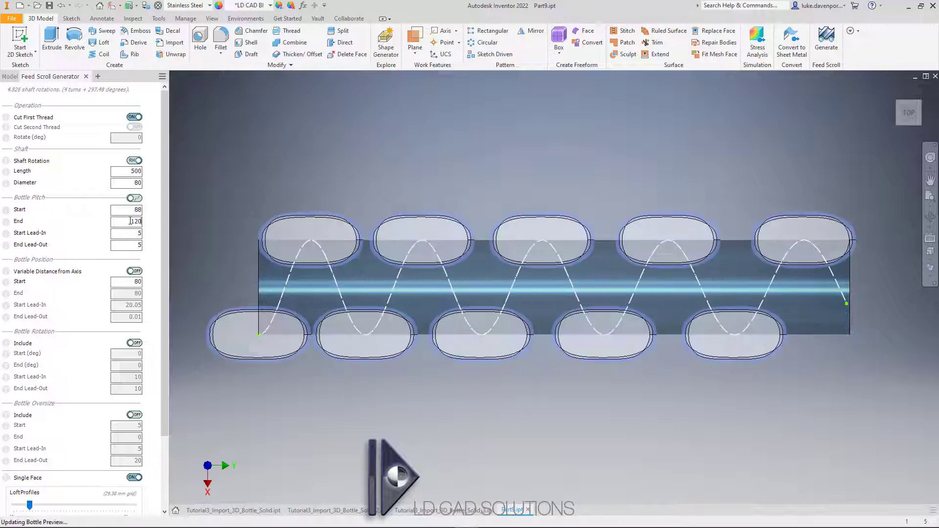
{"action": "double_click", "coordinate": [130, 222]}
{"action": "type", "text": "1"}
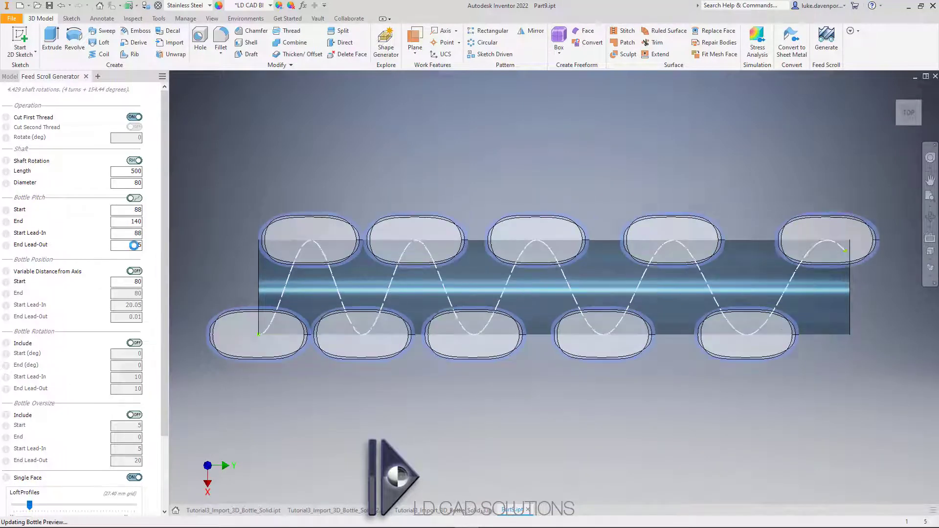
{"action": "double_click", "coordinate": [135, 245]}
{"action": "type", "text": "140"}
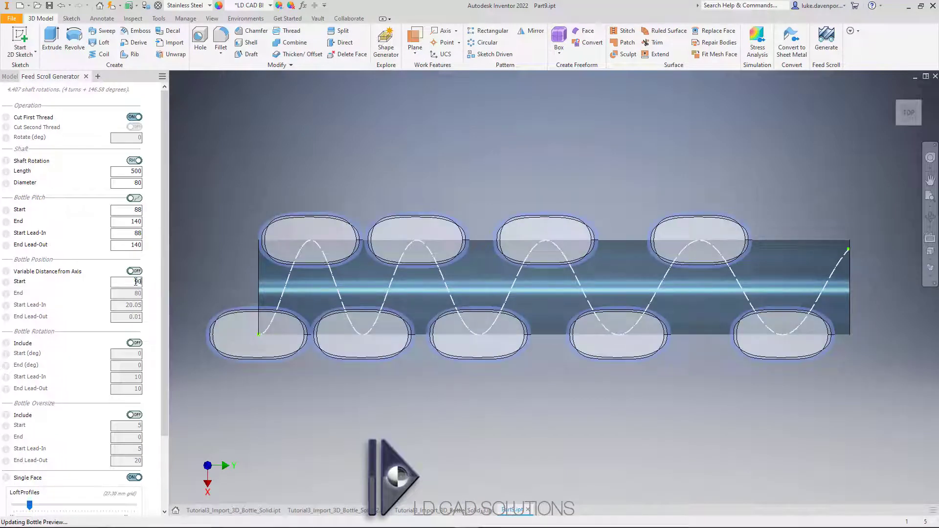
Set the bottle position's start distance from the axis to 90 and the shaft length to 600
{"action": "type", "text": "90"}
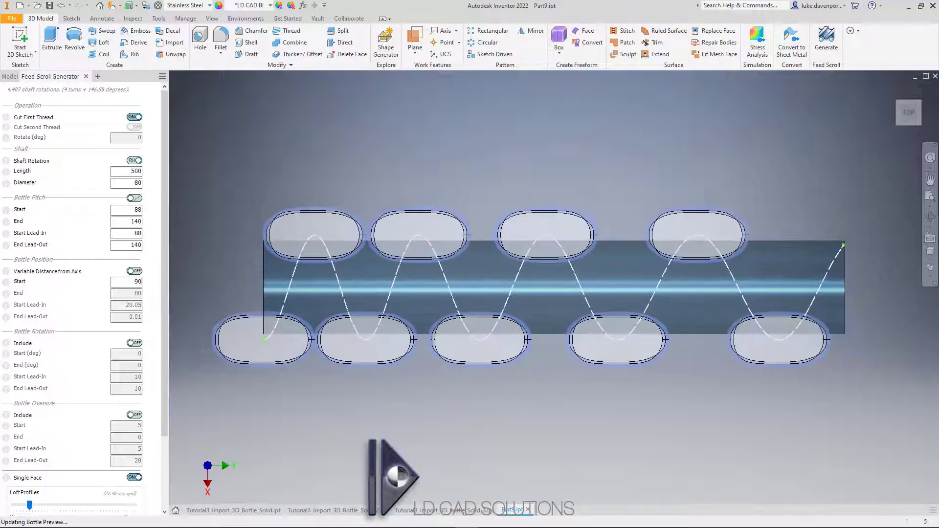
{"action": "double_click", "coordinate": [130, 172]}
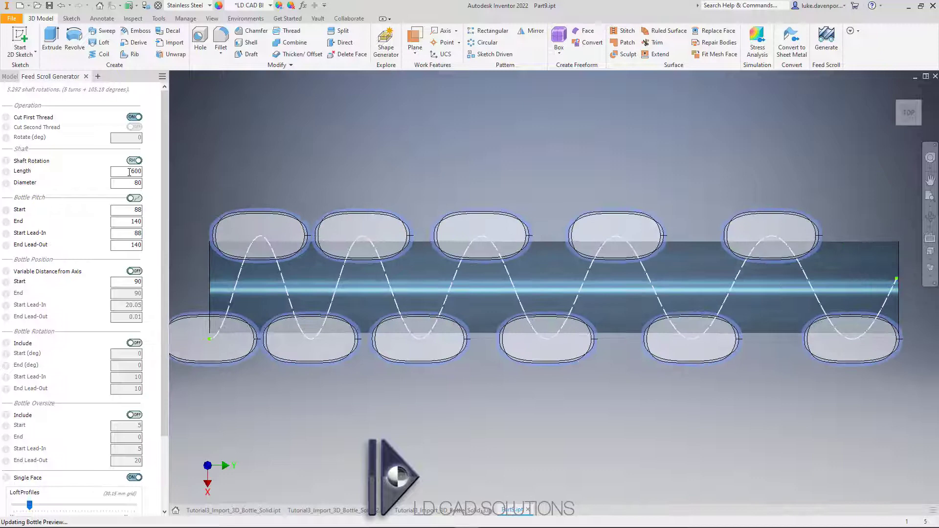
{"action": "double_click", "coordinate": [136, 171]}
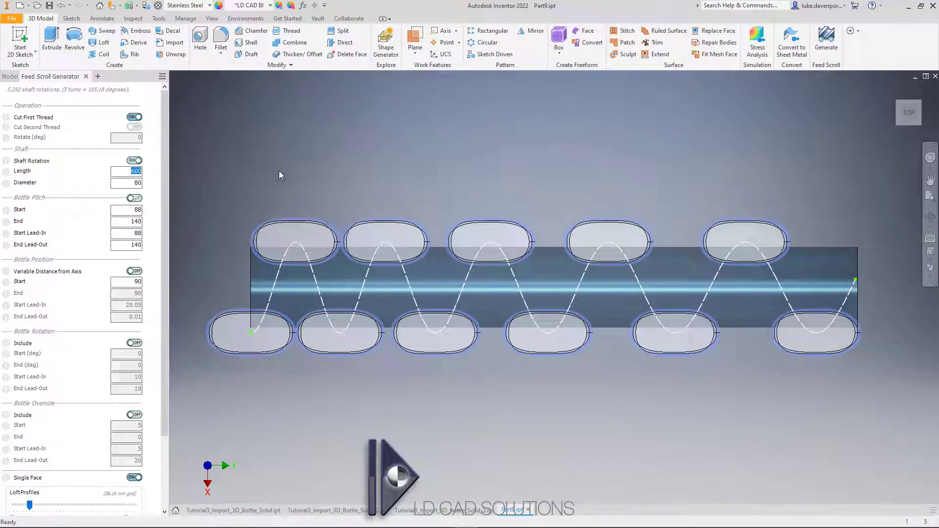
Generate a preview build of the feed scroll for inspection, then choose to continue with another operation
{"action": "middle_click_drag", "start_coordinate": [279, 172], "coordinate": [299, 168], "text": "shift"}
{"action": "key", "text": "F5"}
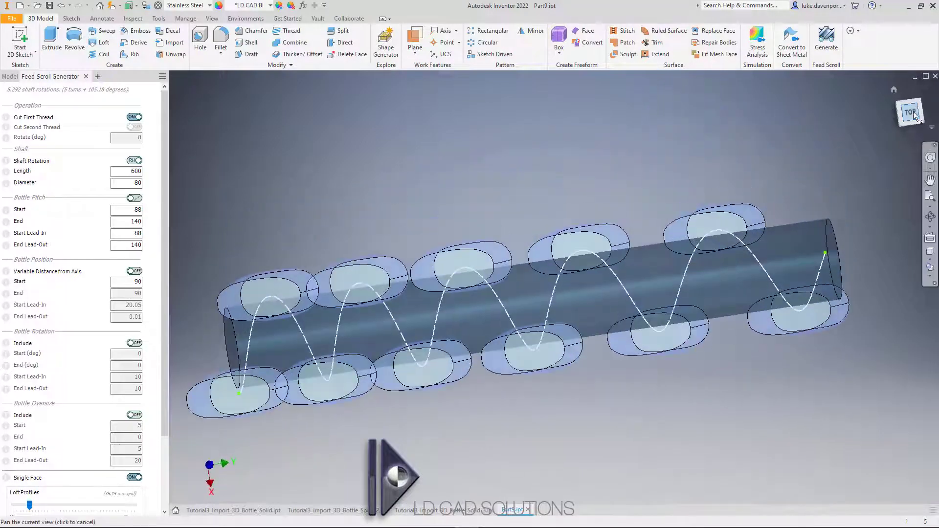
{"action": "scroll", "coordinate": [549, 301], "scroll_direction": "up", "scroll_amount": 3}
{"action": "middle_click_drag", "start_coordinate": [560, 178], "coordinate": [523, 176]}
{"action": "left_click_drag", "start_coordinate": [163, 214], "coordinate": [163, 303]}
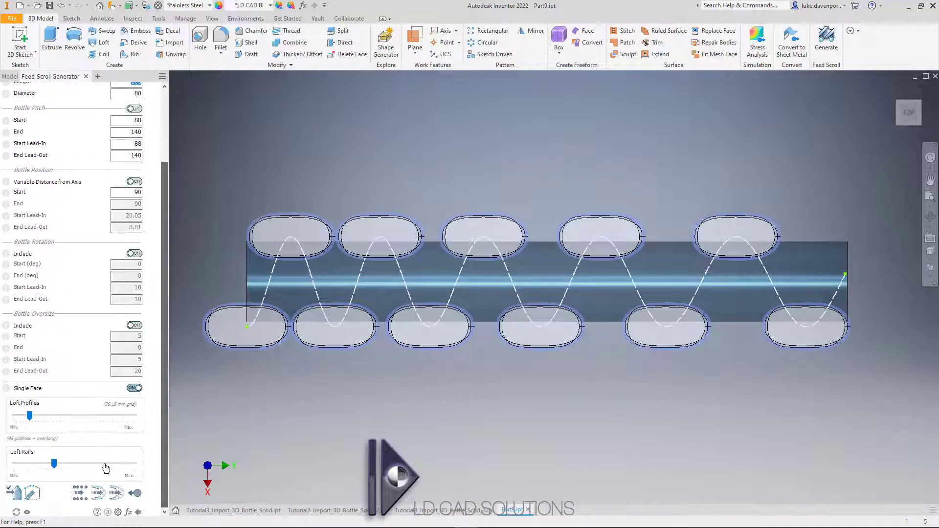
{"action": "left_click", "coordinate": [99, 494]}
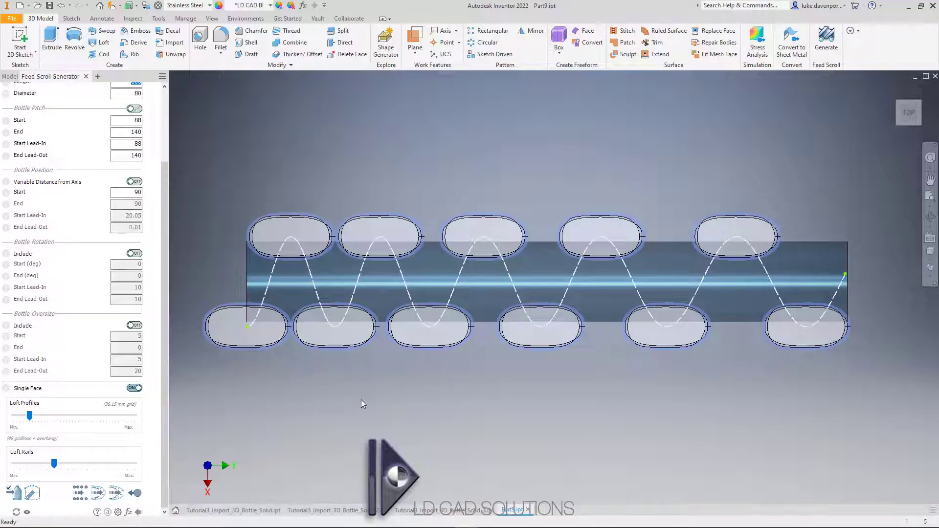
{"action": "left_click", "coordinate": [418, 297]}
{"action": "left_click", "coordinate": [98, 492]}
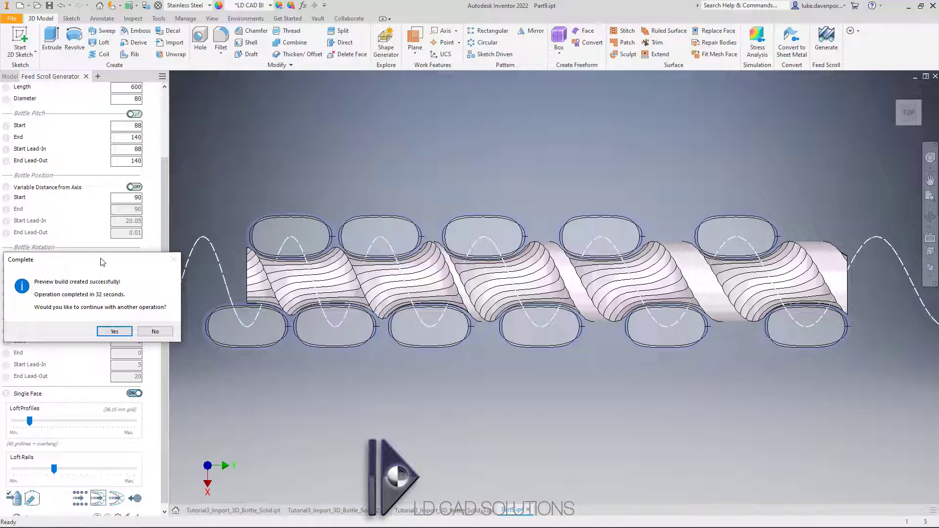
{"action": "left_click_drag", "start_coordinate": [102, 262], "coordinate": [560, 99]}
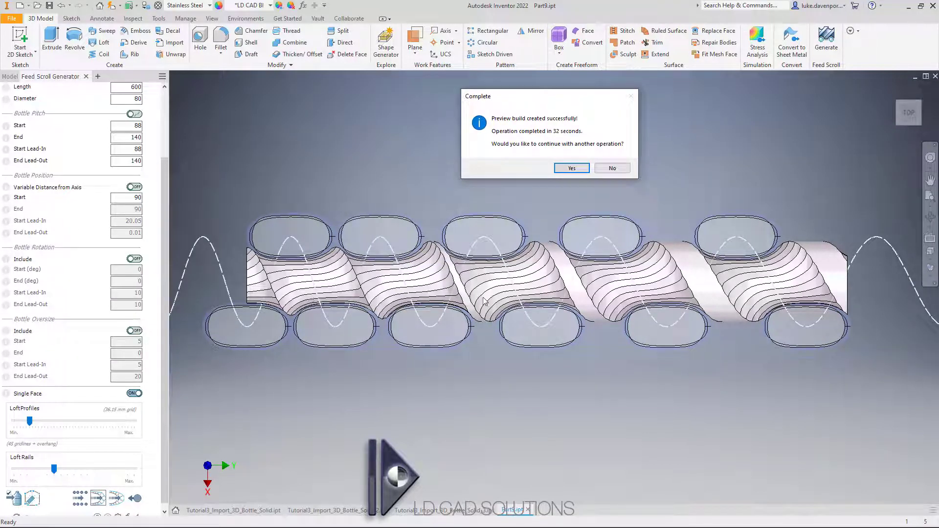
{"action": "left_click", "coordinate": [568, 168]}
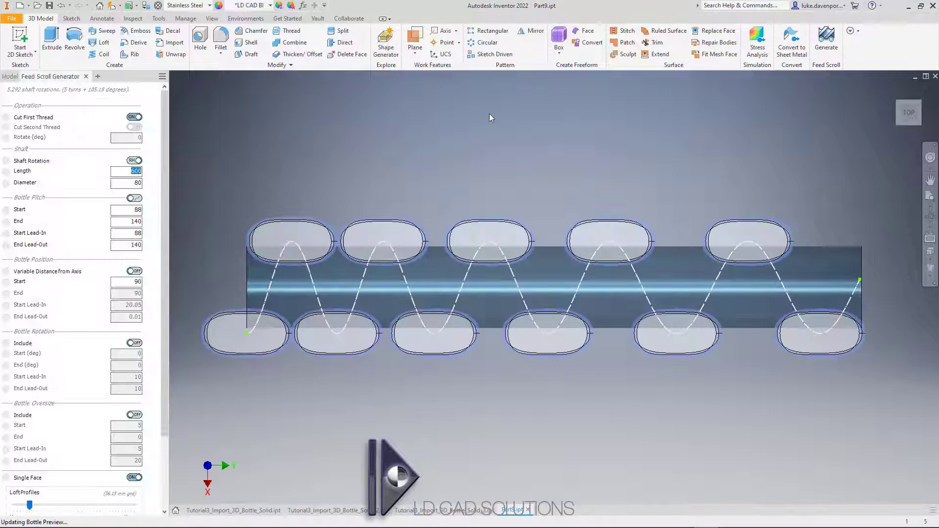
Reduce the loft profiles to a 36.95 mm grid, lower the loft rails, and generate the complete scroll without continuing to another operation
{"action": "left_click_drag", "start_coordinate": [166, 189], "coordinate": [164, 298]}
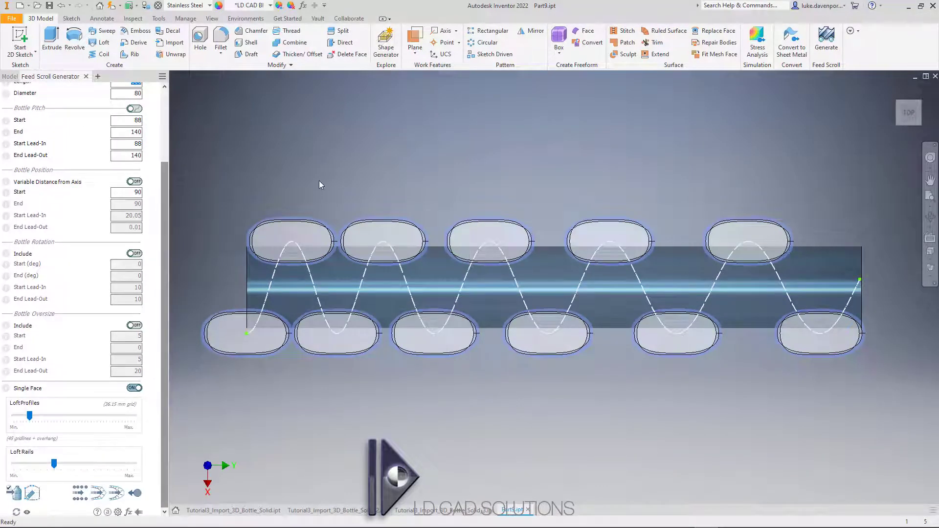
{"action": "mouse_move", "coordinate": [29, 415]}
{"action": "left_mouse_down"}
{"action": "mouse_move", "coordinate": [15, 416]}
{"action": "mouse_move", "coordinate": [26, 415]}
{"action": "left_mouse_up"}
{"action": "left_click_drag", "start_coordinate": [55, 466], "coordinate": [27, 465]}
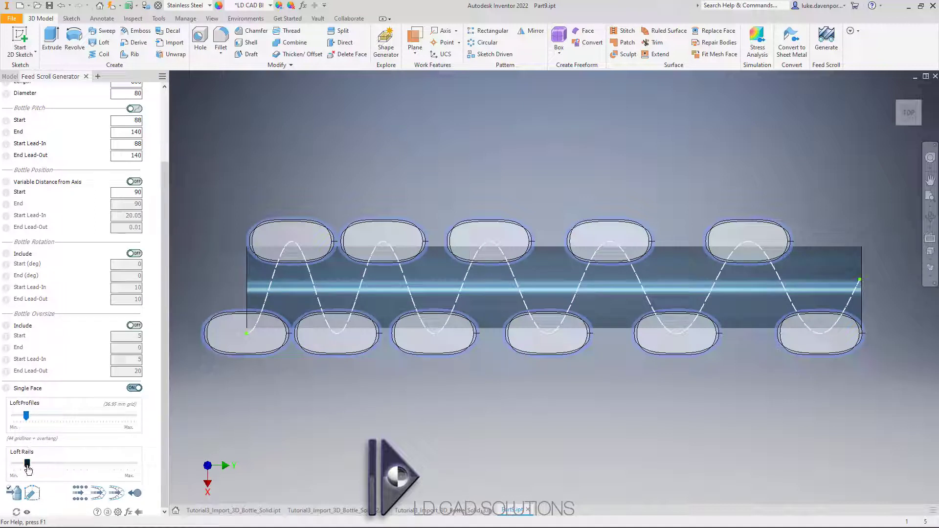
{"action": "left_click", "coordinate": [117, 494]}
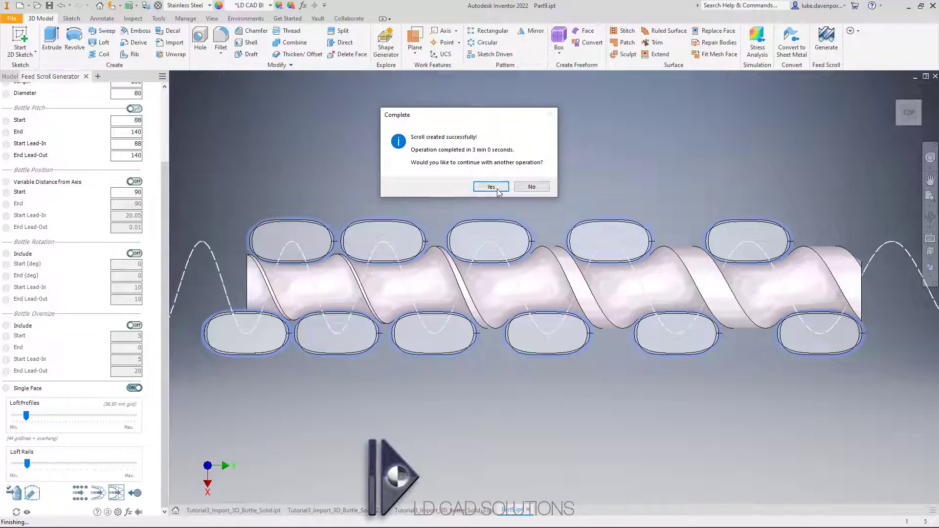
{"action": "left_click", "coordinate": [527, 189]}
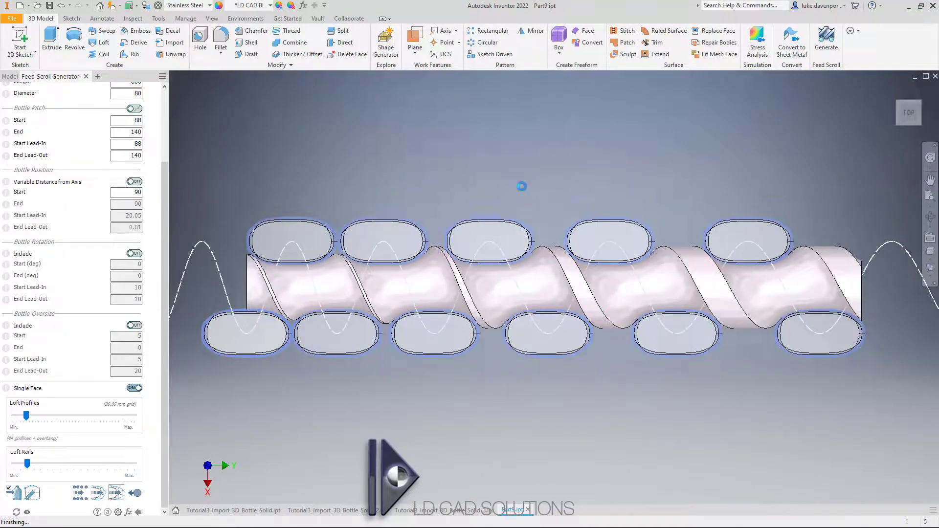
Return to the Feed Scroll Generator, discarding the locked view's edits, and create the motion simulation assembly of the scroll and bottles
{"action": "middle_click_drag", "start_coordinate": [505, 198], "coordinate": [508, 196]}
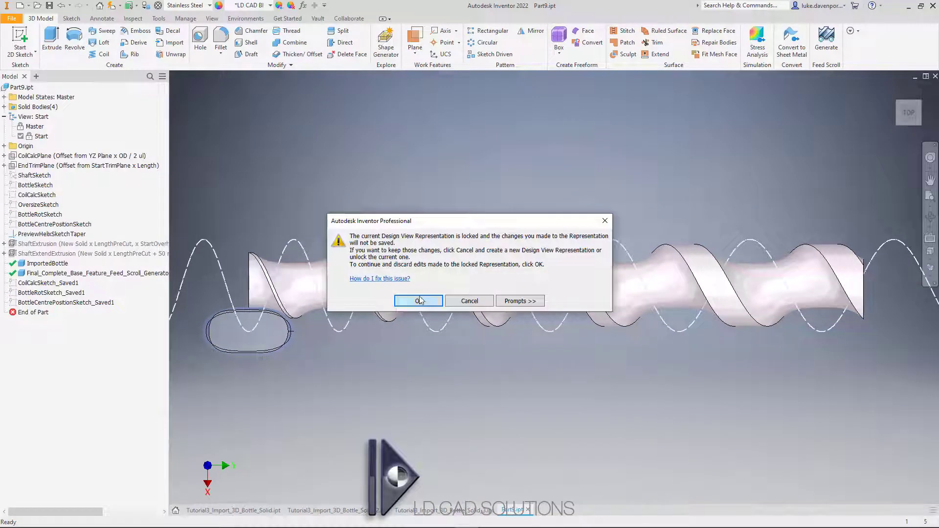
{"action": "left_click", "coordinate": [419, 301]}
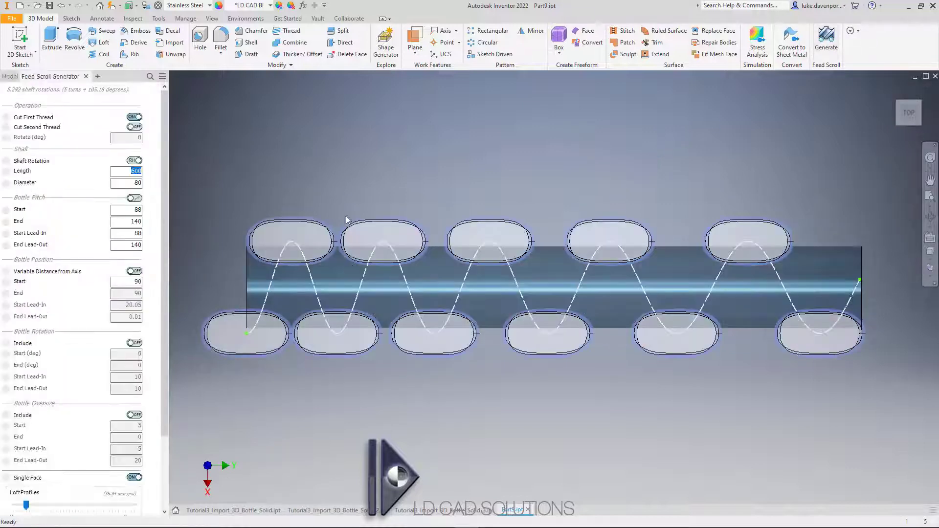
{"action": "scroll", "coordinate": [164, 212], "scroll_direction": "down", "scroll_amount": 5}
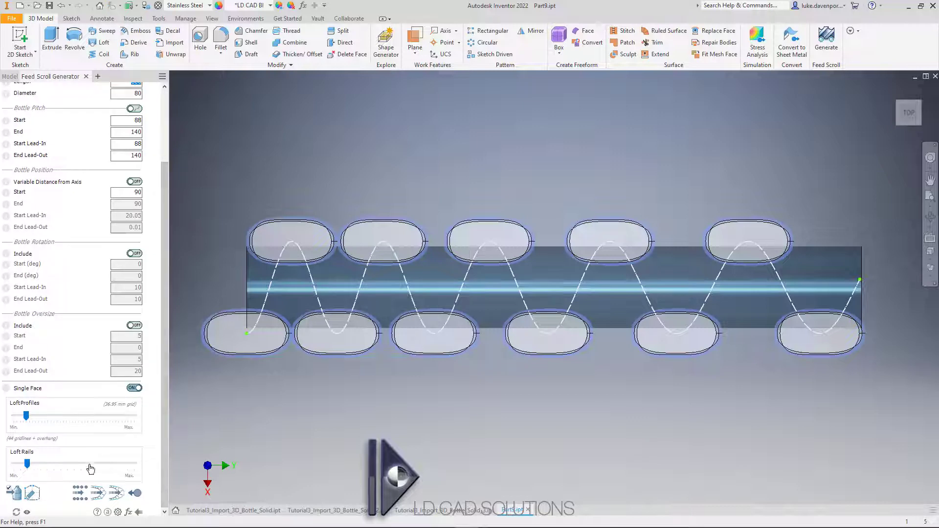
{"action": "left_click", "coordinate": [80, 494]}
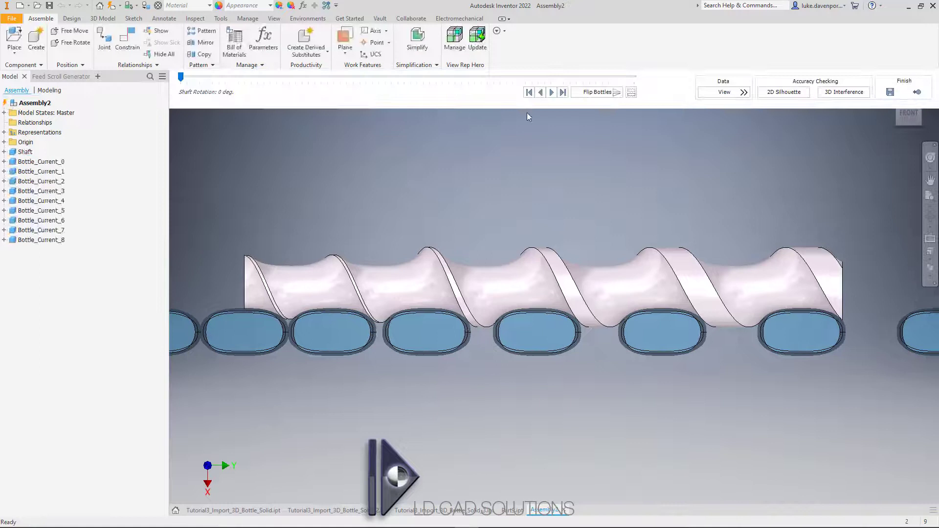
Play the scroll and bottle motion simulation to create its rotation snapshots, and set the playback speed to 4x
{"action": "left_click", "coordinate": [552, 92]}
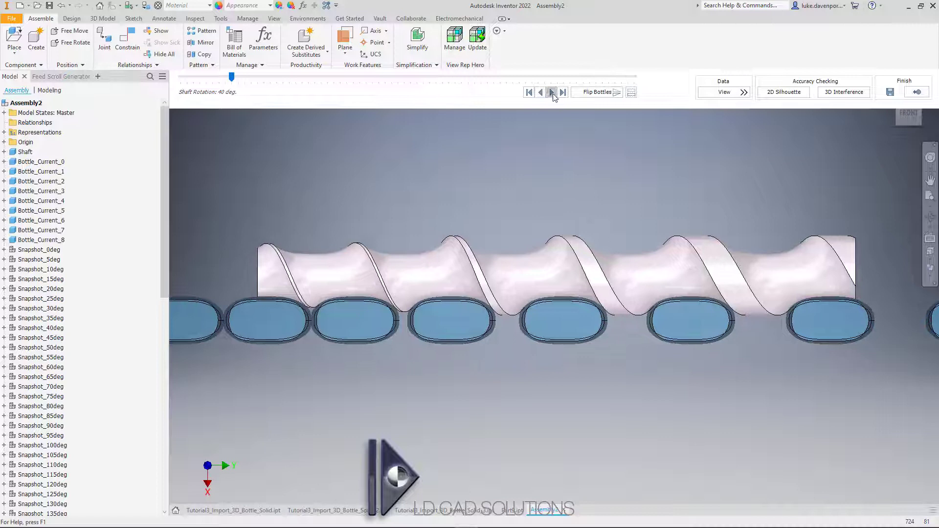
{"action": "left_click", "coordinate": [552, 93]}
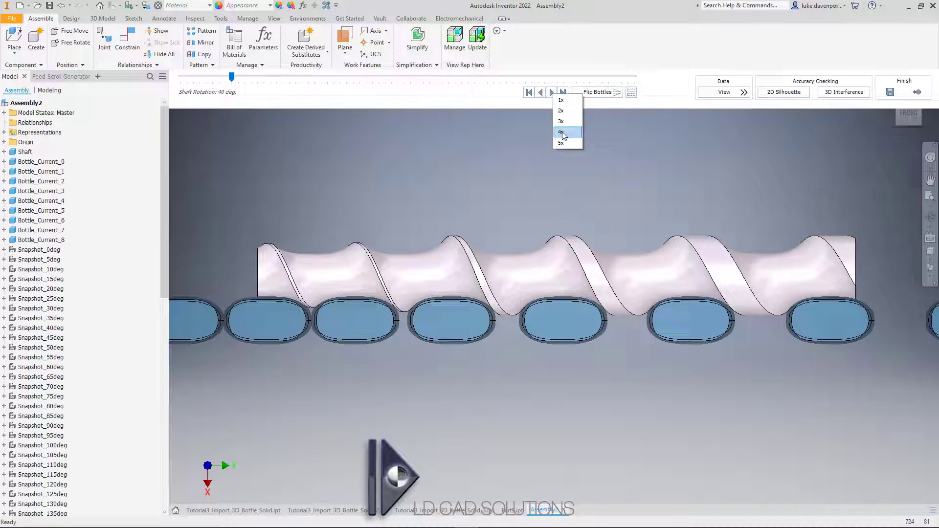
{"action": "left_click", "coordinate": [562, 132]}
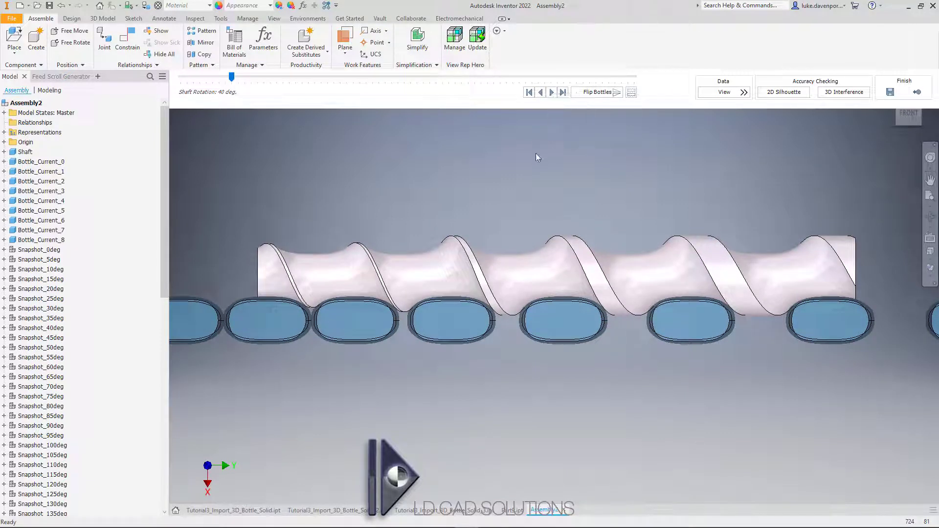
Replay the motion simulation in a 3D view of the scroll and bottles, stopping at a shaft rotation of 320 degrees
{"action": "left_click", "coordinate": [552, 92]}
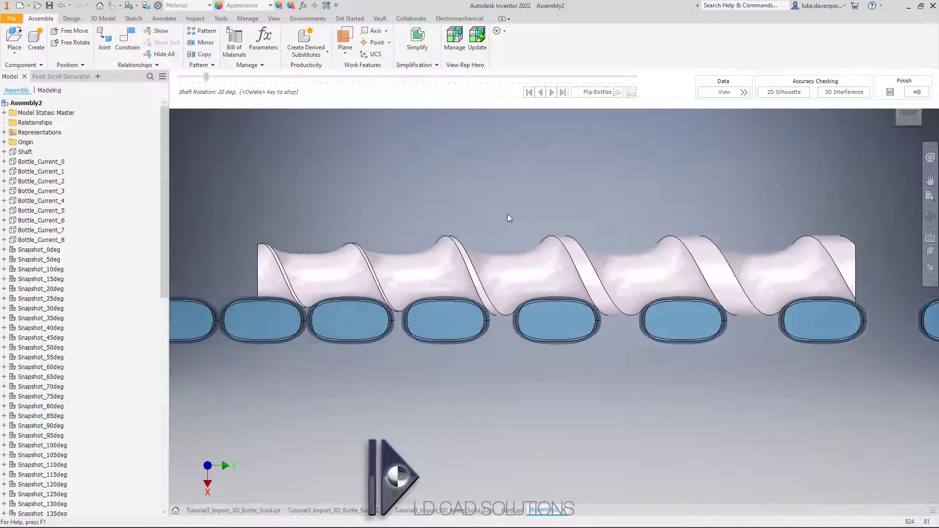
{"action": "key", "text": "F6"}
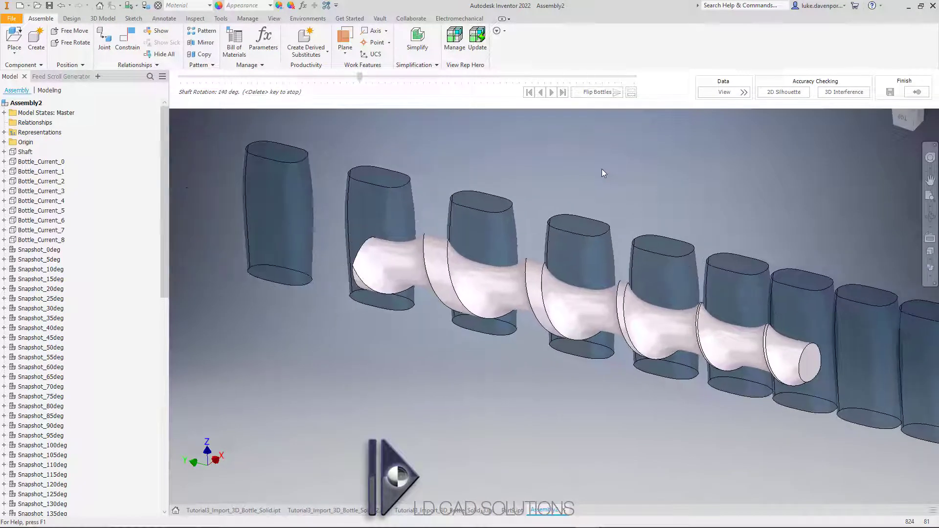
{"action": "key", "text": "Delete"}
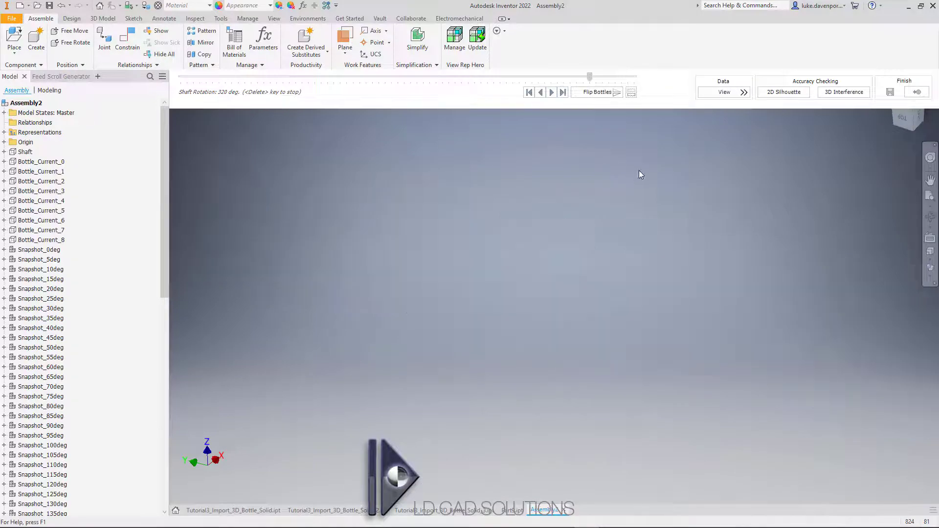
{"action": "middle_click_drag", "start_coordinate": [637, 178], "coordinate": [594, 196]}
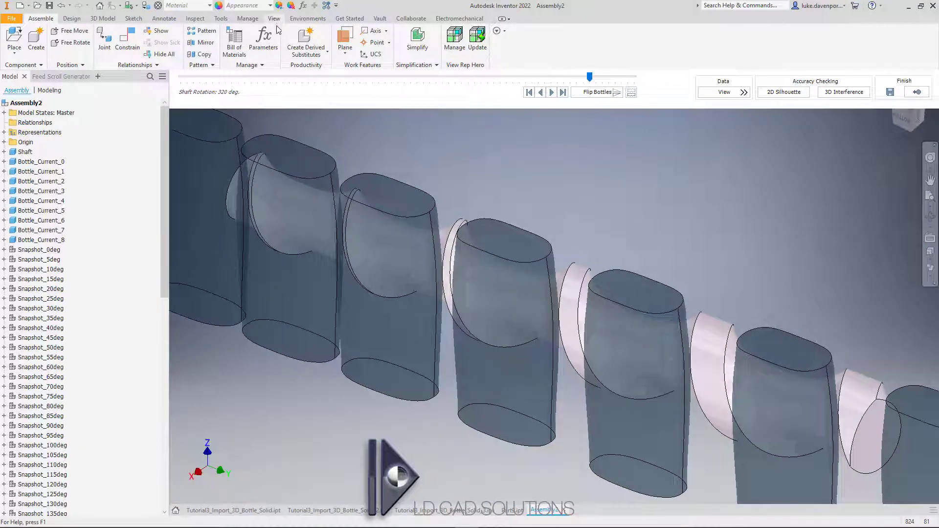
Inspect the scroll-to-bottle fit using a half section from a bottle's top face, offset to about -88 mm, and cancel the section
{"action": "left_click", "coordinate": [274, 19]}
{"action": "left_click", "coordinate": [130, 43]}
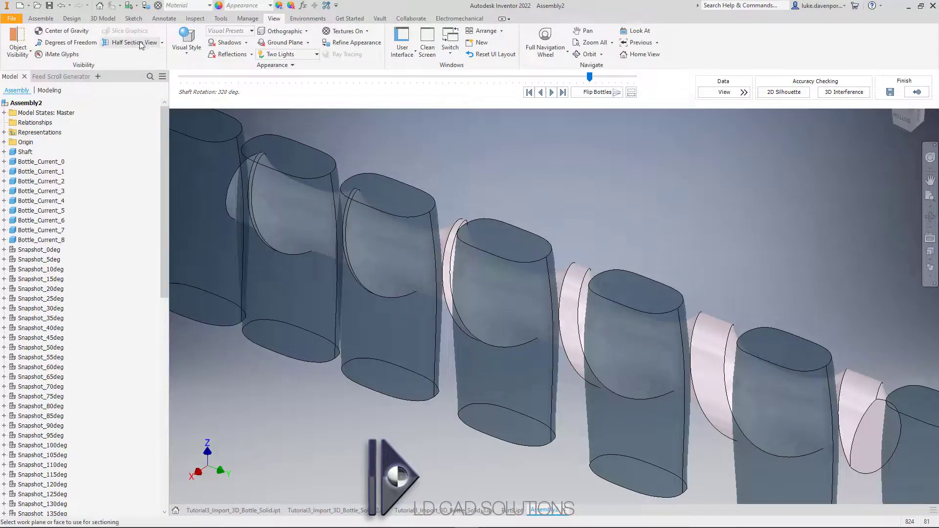
{"action": "left_click", "coordinate": [498, 257]}
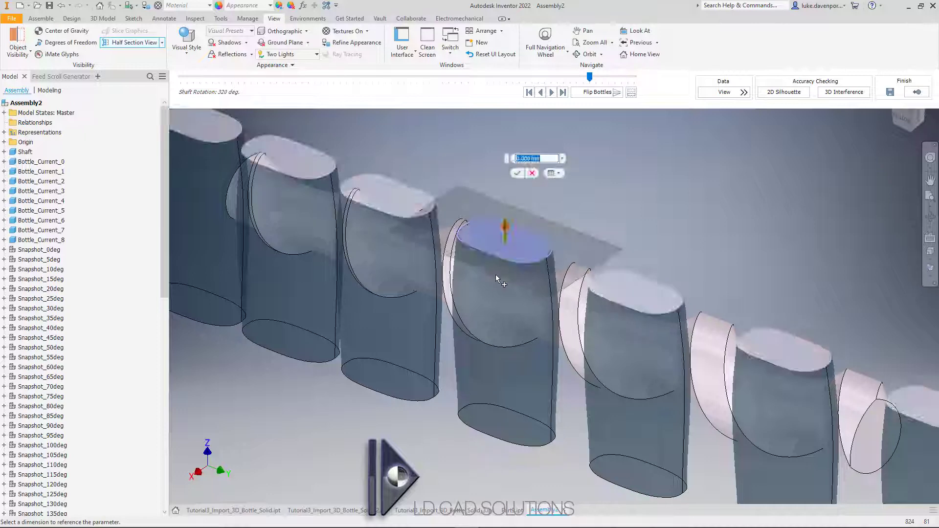
{"action": "left_click_drag", "start_coordinate": [495, 274], "coordinate": [500, 306]}
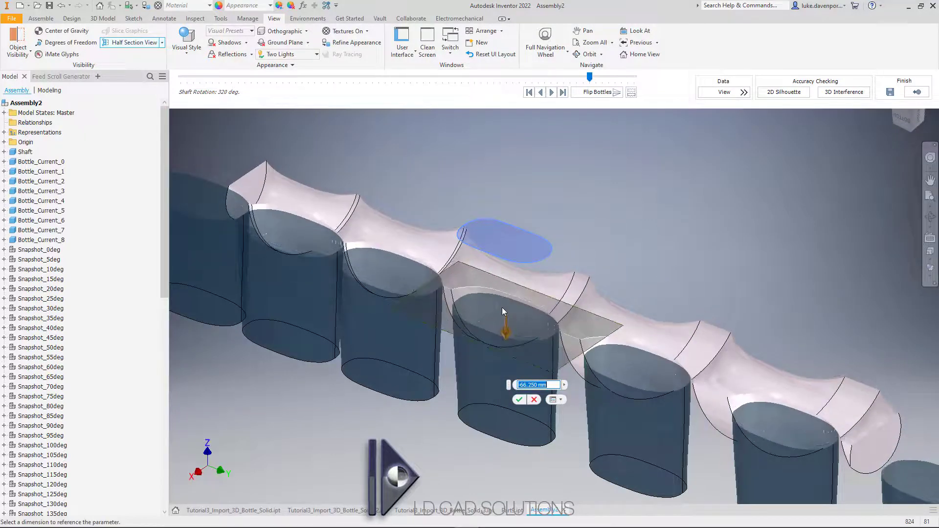
{"action": "scroll", "coordinate": [502, 307], "scroll_direction": "up", "scroll_amount": 4}
{"action": "scroll", "coordinate": [505, 278], "scroll_direction": "up", "scroll_amount": 5}
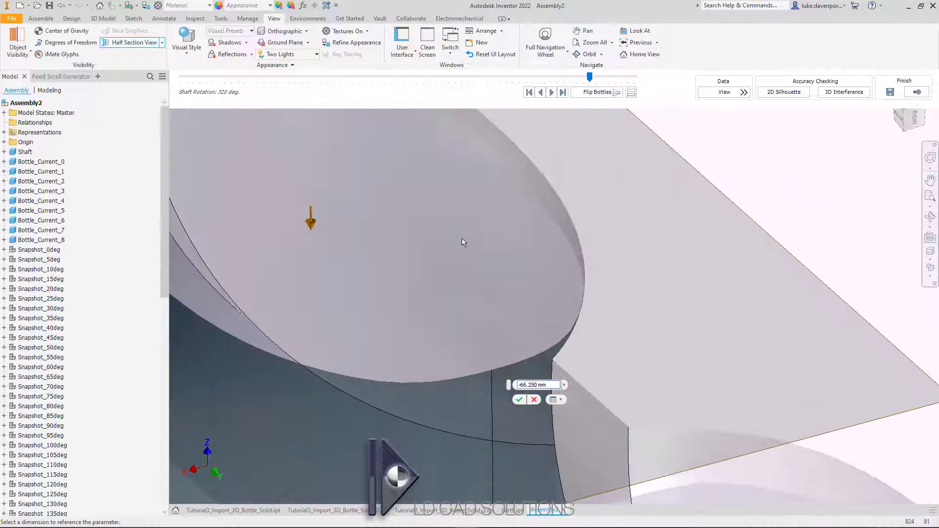
{"action": "left_click_drag", "start_coordinate": [462, 242], "coordinate": [629, 275]}
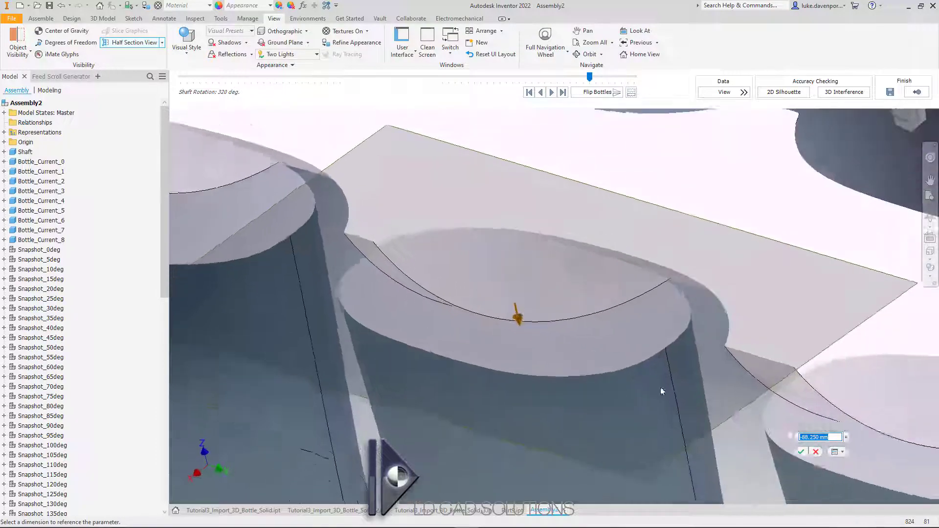
{"action": "left_click", "coordinate": [816, 452]}
Restore the earlier overall view and exit the motion simulation assembly, returning to the Feed Scroll Generator
{"action": "key", "text": "F5"}
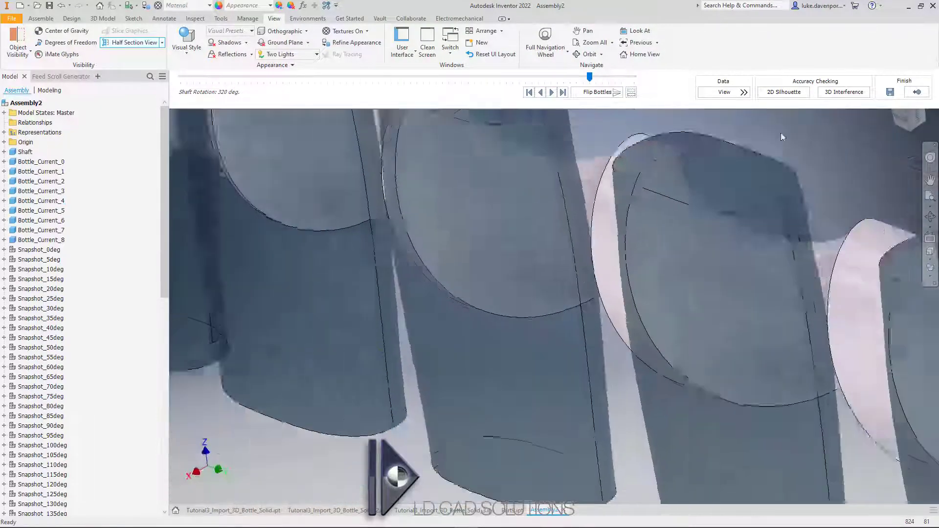
{"action": "key", "text": "F5"}
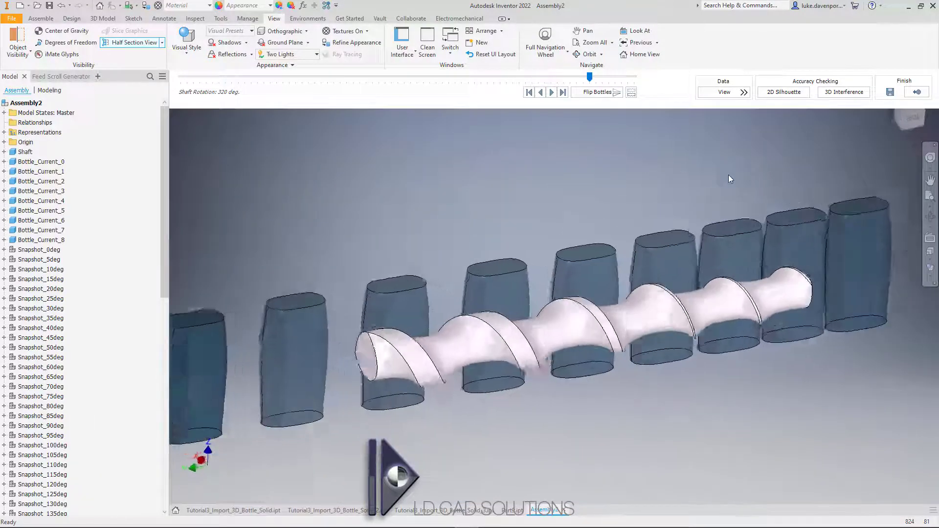
{"action": "left_click", "coordinate": [916, 93]}
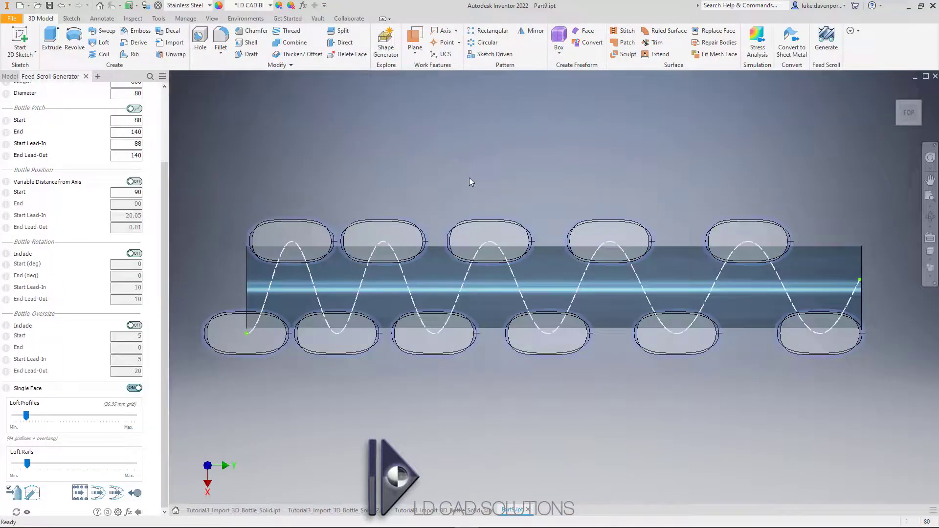